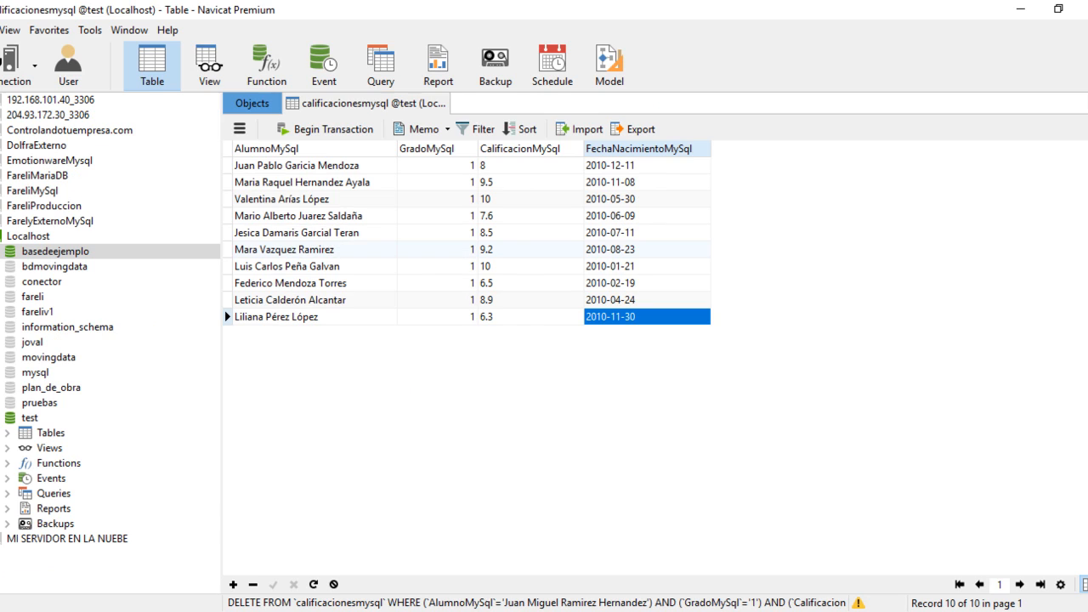
- Switch to SQL Server Management Studio, run the SQLQuery1.sql query to empty dbo.CalificacionesSqlServer, and reload the table's data
{"action": "left_click", "coordinate": [277, 610]}
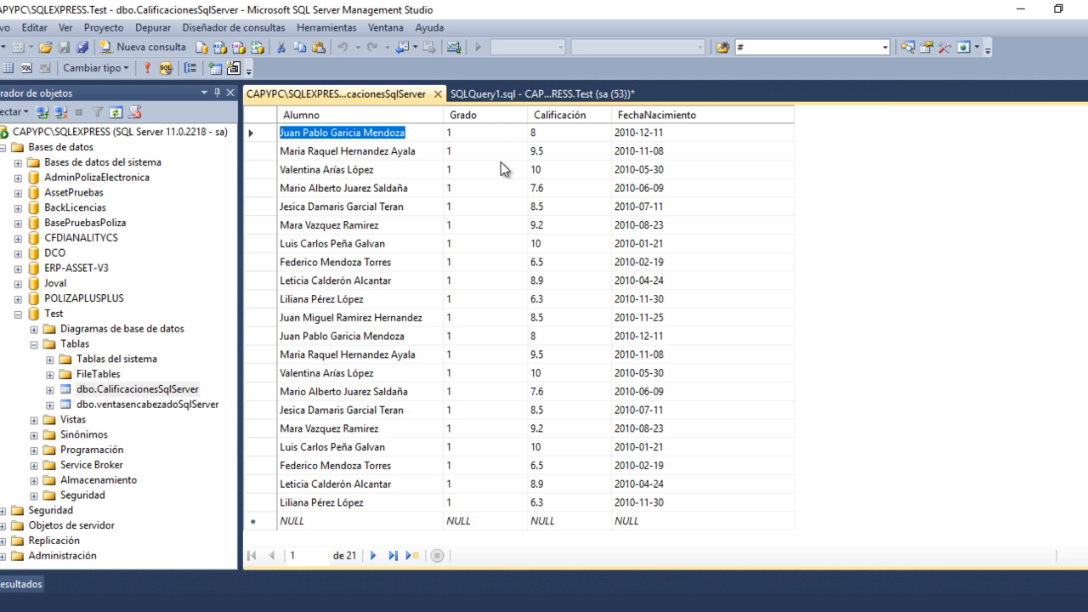
{"action": "left_click", "coordinate": [494, 96]}
{"action": "left_click", "coordinate": [214, 68]}
{"action": "left_click", "coordinate": [313, 90]}
{"action": "right_click", "coordinate": [918, 236]}
{"action": "left_click", "coordinate": [900, 241]}
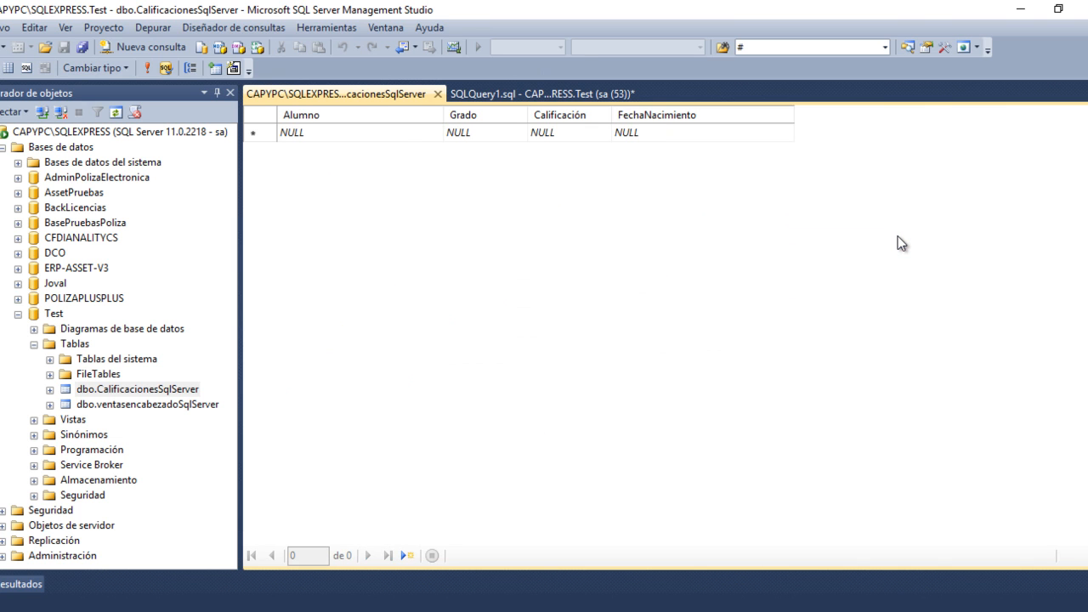
- In Moving Data, enable "Borrar antes de insertar nuevos datos" for the Sincronización de calificaciones execution and save it
{"action": "left_click", "coordinate": [362, 610]}
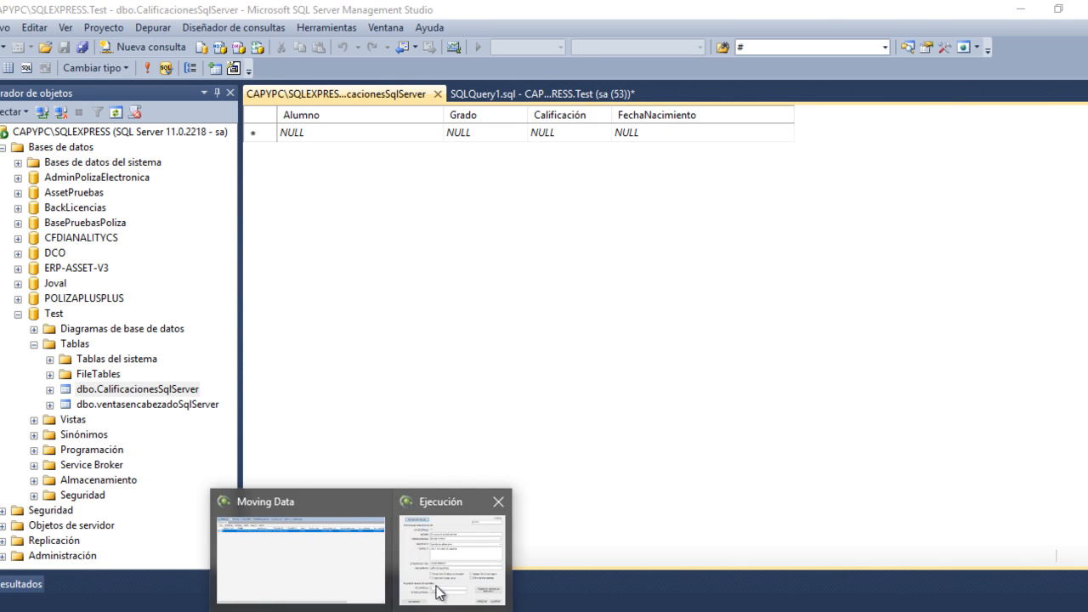
{"action": "left_click", "coordinate": [492, 506]}
{"action": "left_click", "coordinate": [420, 533]}
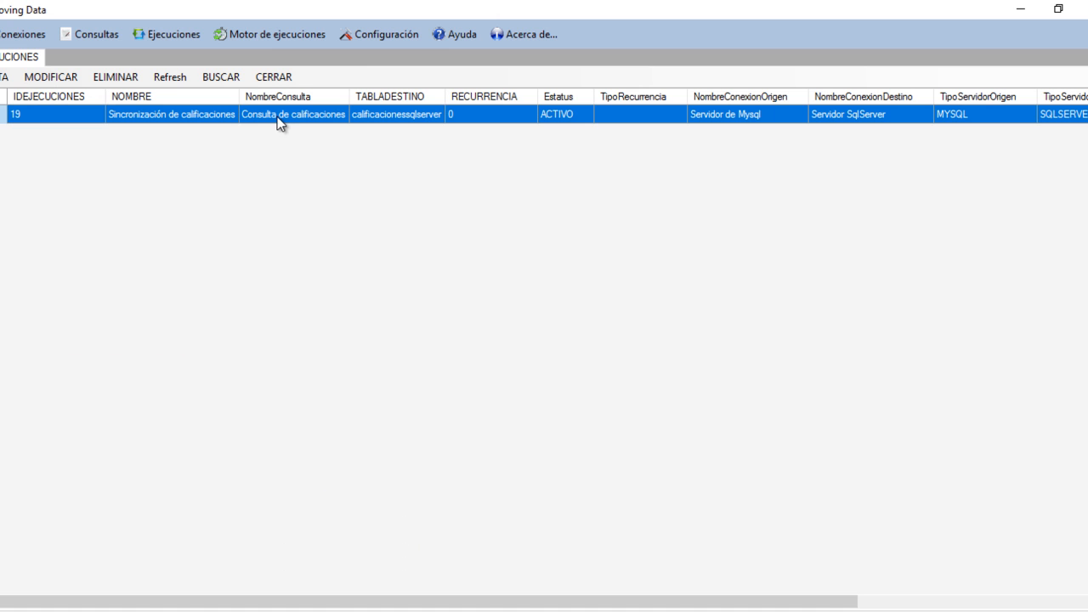
{"action": "double_click", "coordinate": [276, 119]}
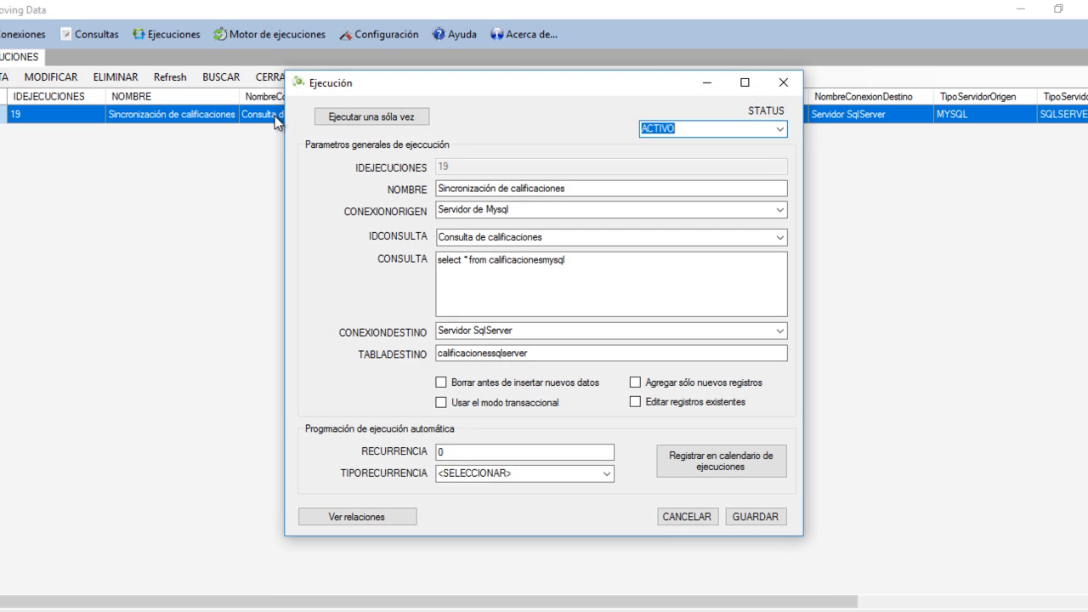
{"action": "left_click", "coordinate": [469, 386]}
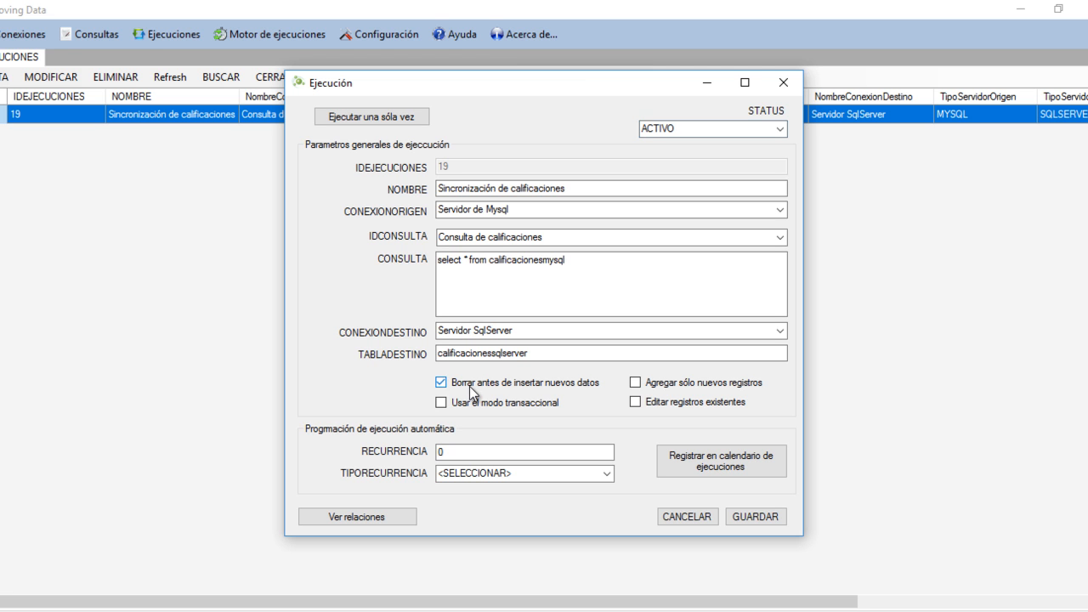
{"action": "left_click", "coordinate": [758, 516]}
{"action": "left_click", "coordinate": [639, 379]}
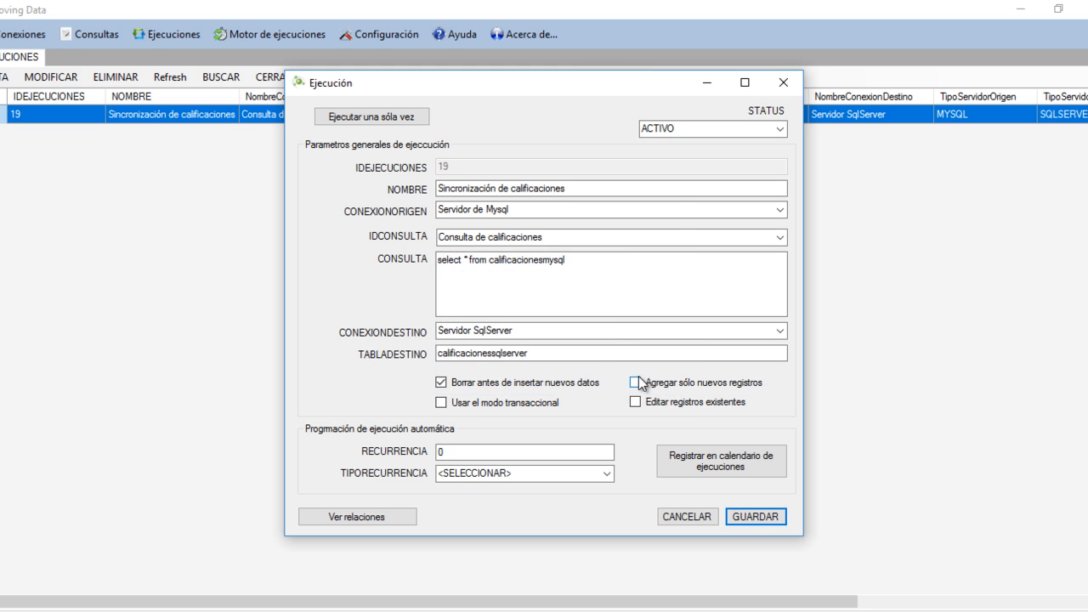
- Run the Sincronización de calificaciones execution a single time, then close its log and the execution window
{"action": "left_click", "coordinate": [383, 118]}
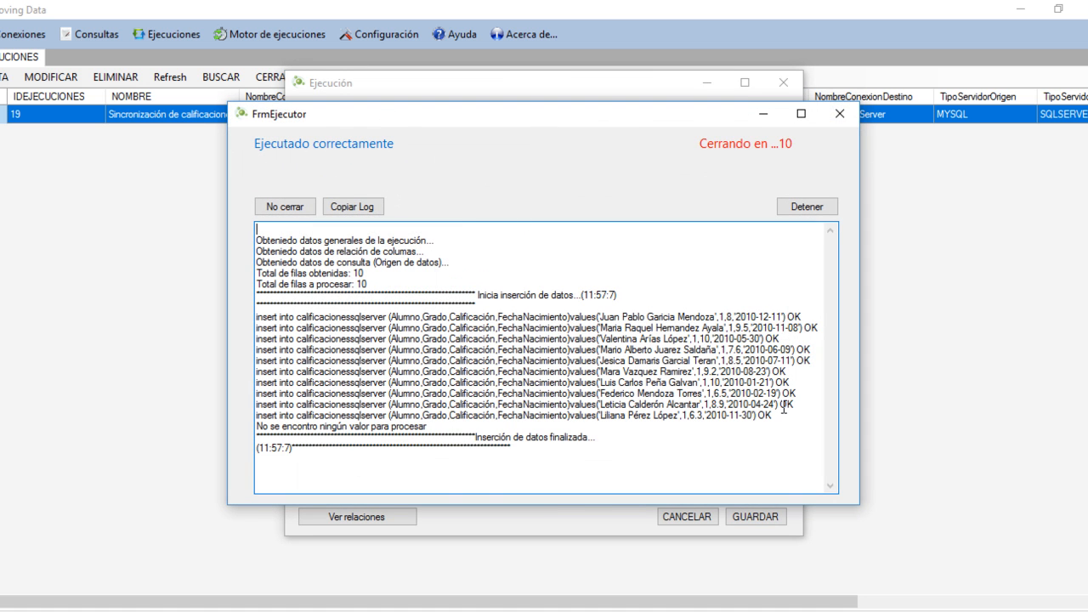
{"action": "left_click", "coordinate": [841, 115]}
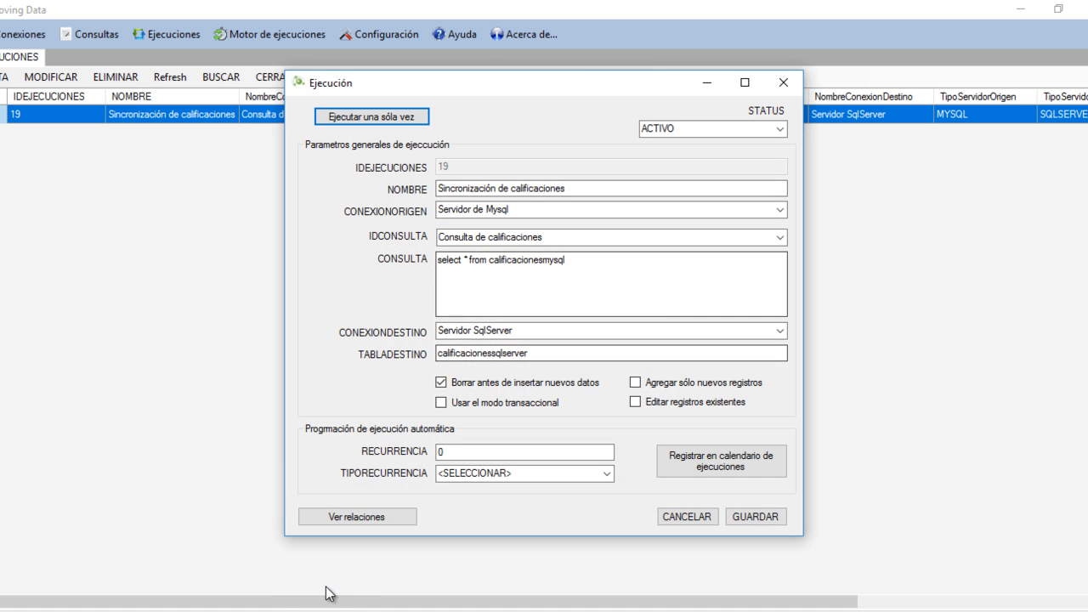
{"action": "left_click", "coordinate": [783, 83]}
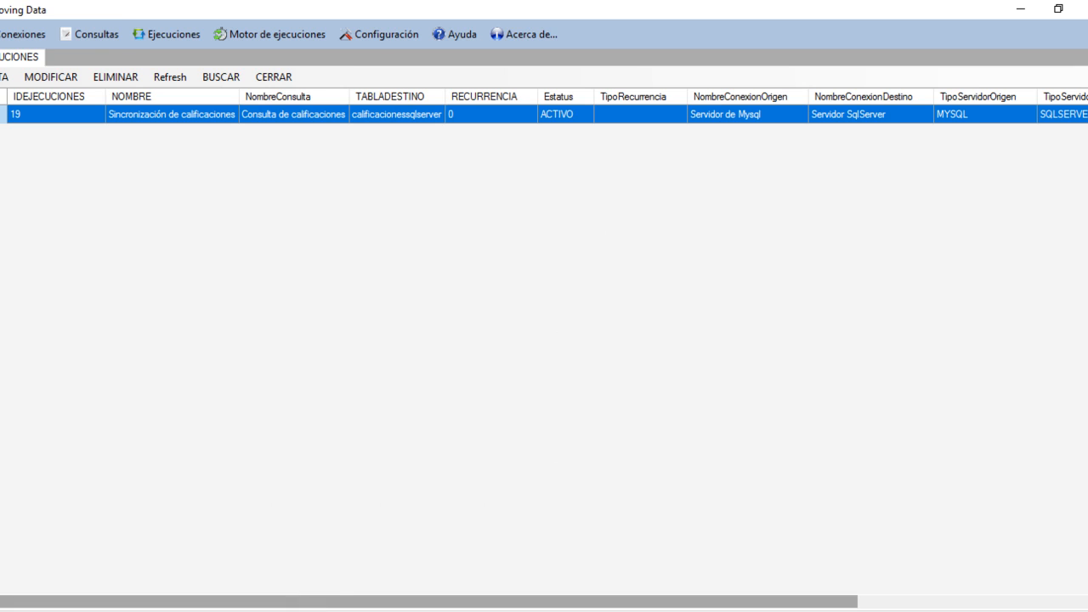
- Switch to SQL Server Management Studio and reload the dbo.CalificacionesSqlServer data to check the inserted rows
{"action": "left_click", "coordinate": [366, 548]}
{"action": "right_click", "coordinate": [662, 347]}
{"action": "left_click", "coordinate": [672, 355]}
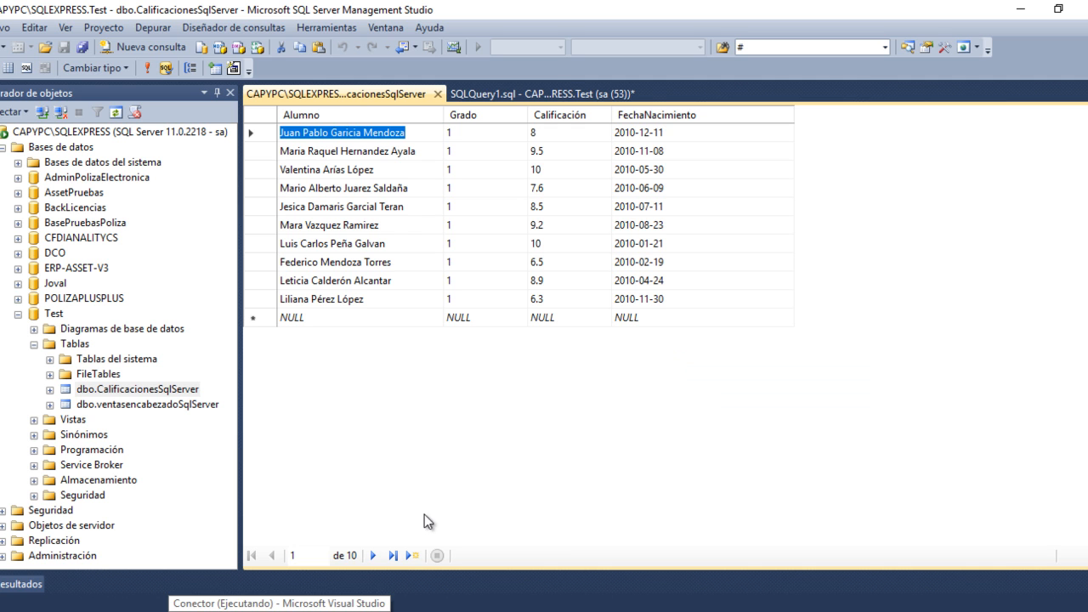
- Run the Sincronización de calificaciones execution again from Moving Data and reload dbo.CalificacionesSqlServer to check for duplicates
{"action": "left_click", "coordinate": [365, 603]}
{"action": "double_click", "coordinate": [308, 116]}
{"action": "left_click", "coordinate": [340, 121]}
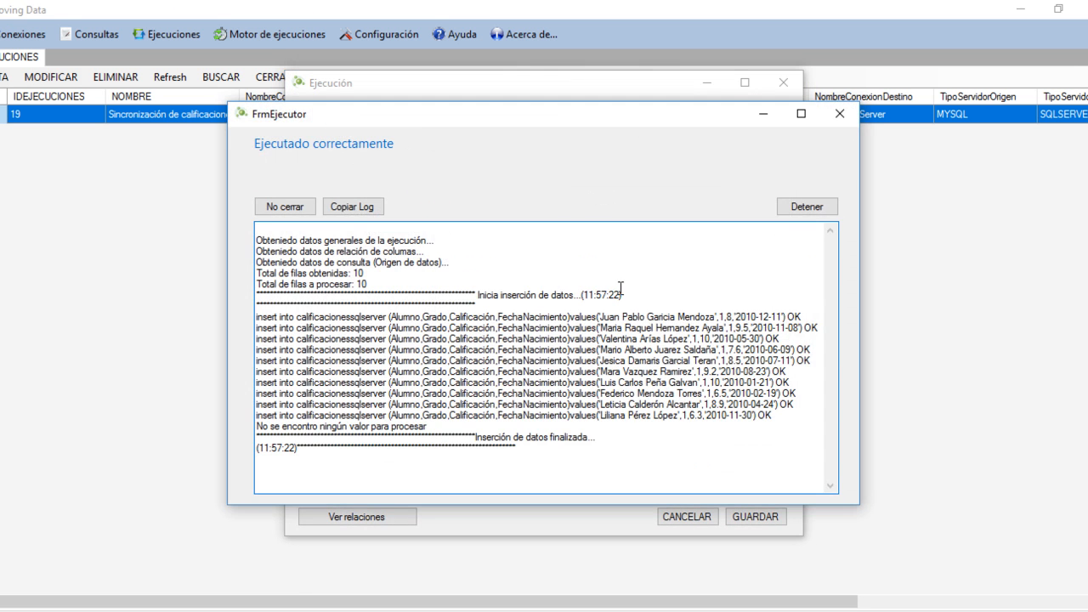
{"action": "left_click", "coordinate": [836, 115]}
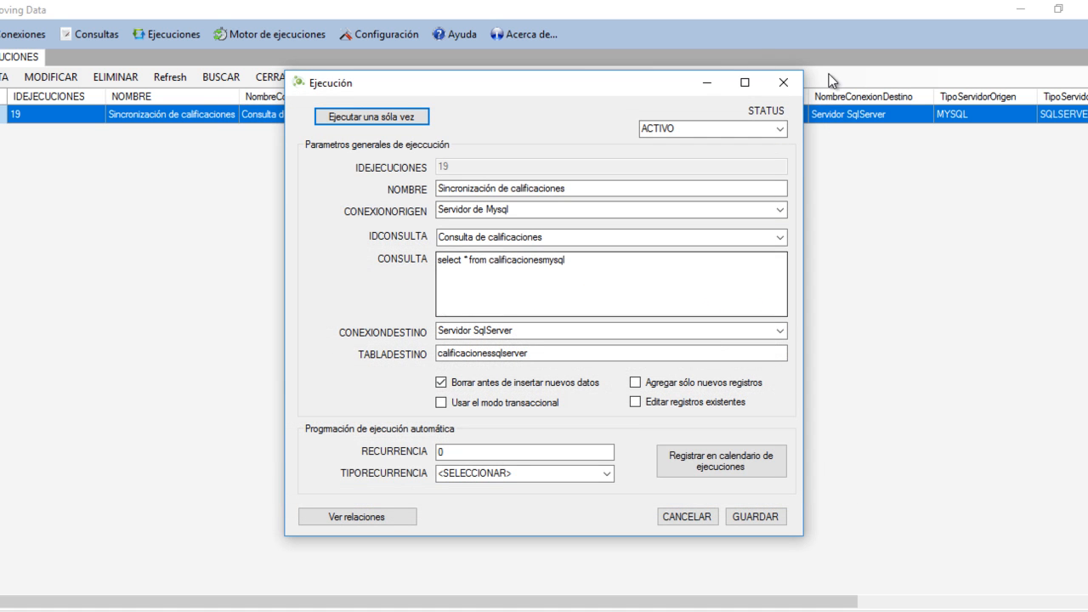
{"action": "left_click", "coordinate": [790, 85]}
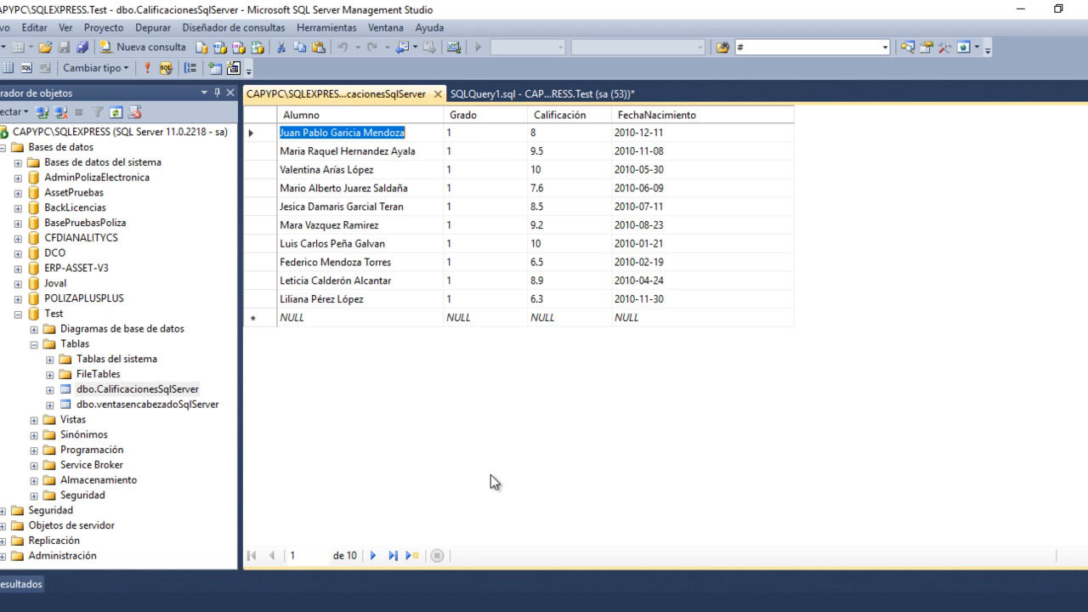
{"action": "right_click", "coordinate": [498, 474]}
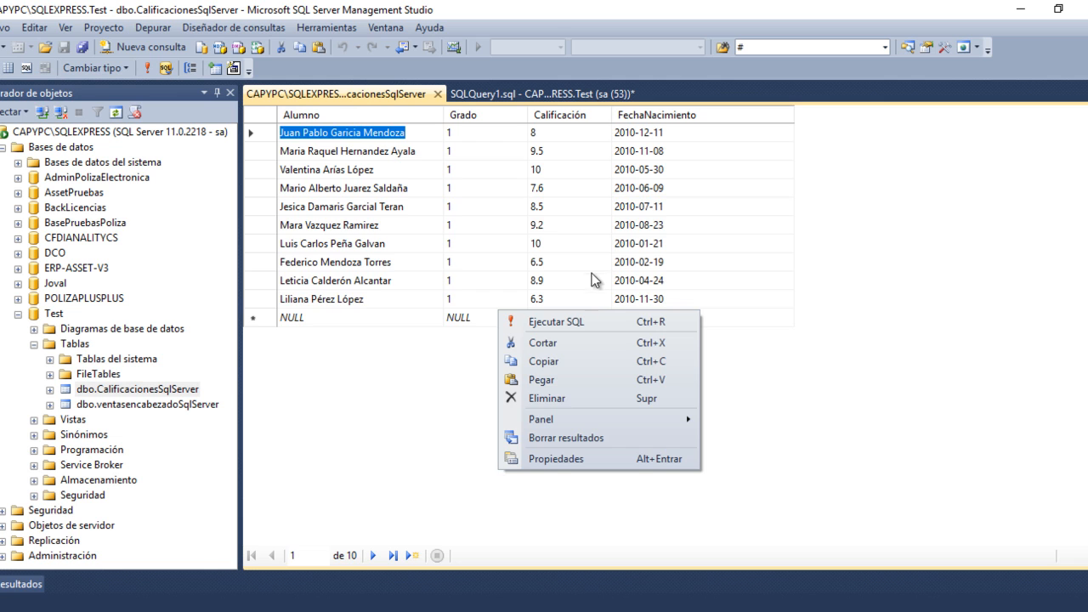
{"action": "left_click", "coordinate": [572, 324]}
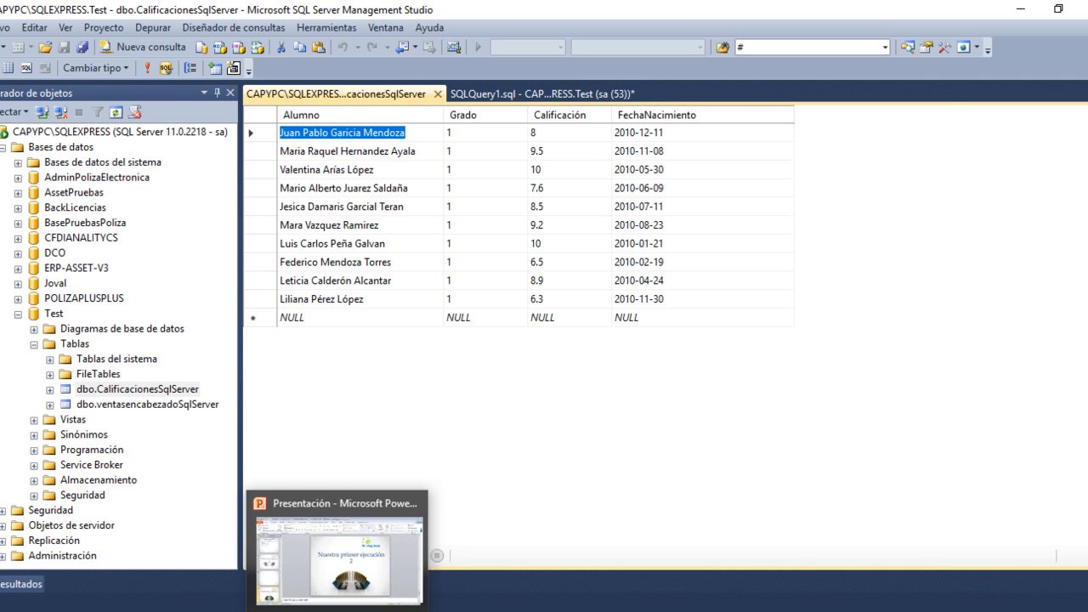
- Review the execution's options and compare the calificacionesmysql source table in Navicat with dbo.CalificacionesSqlServer in Management Studio
{"action": "left_click", "coordinate": [348, 610]}
{"action": "double_click", "coordinate": [198, 116]}
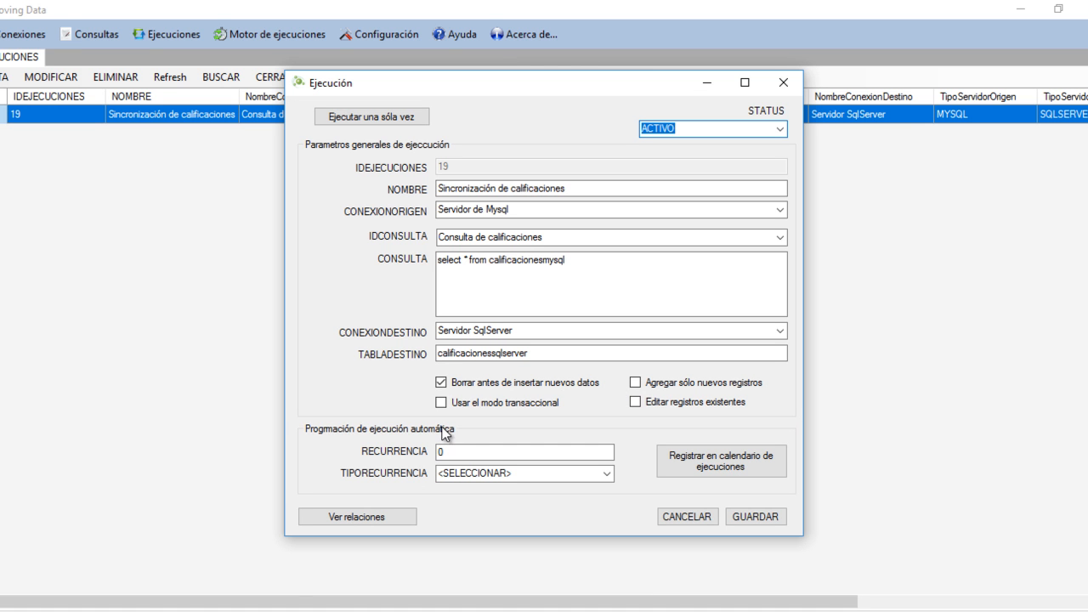
{"action": "mouse_move", "coordinate": [197, 611]}
{"action": "left_click", "coordinate": [198, 561]}
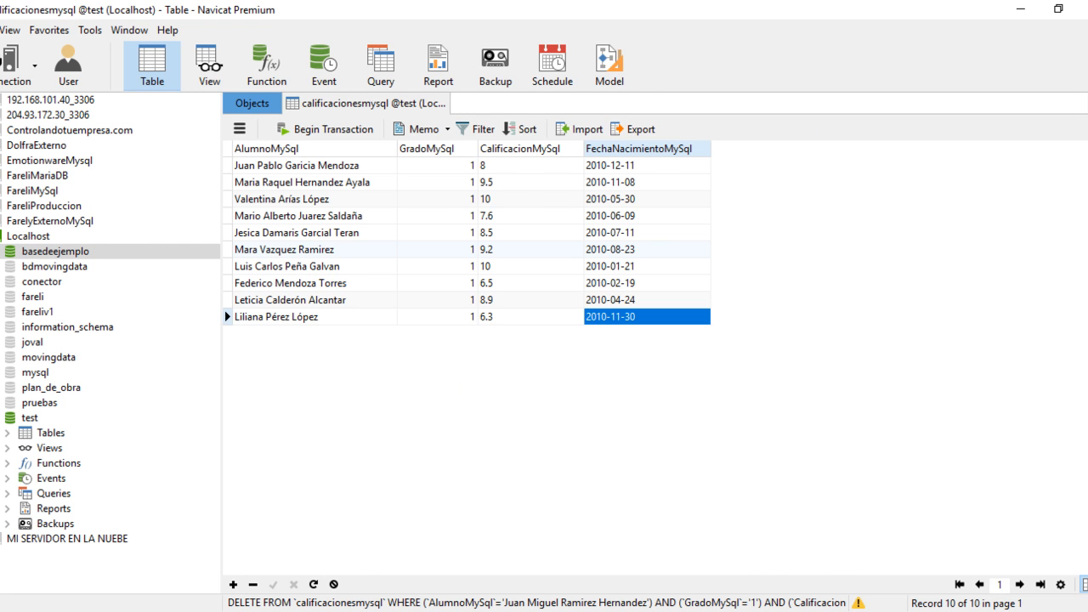
{"action": "left_click", "coordinate": [262, 610]}
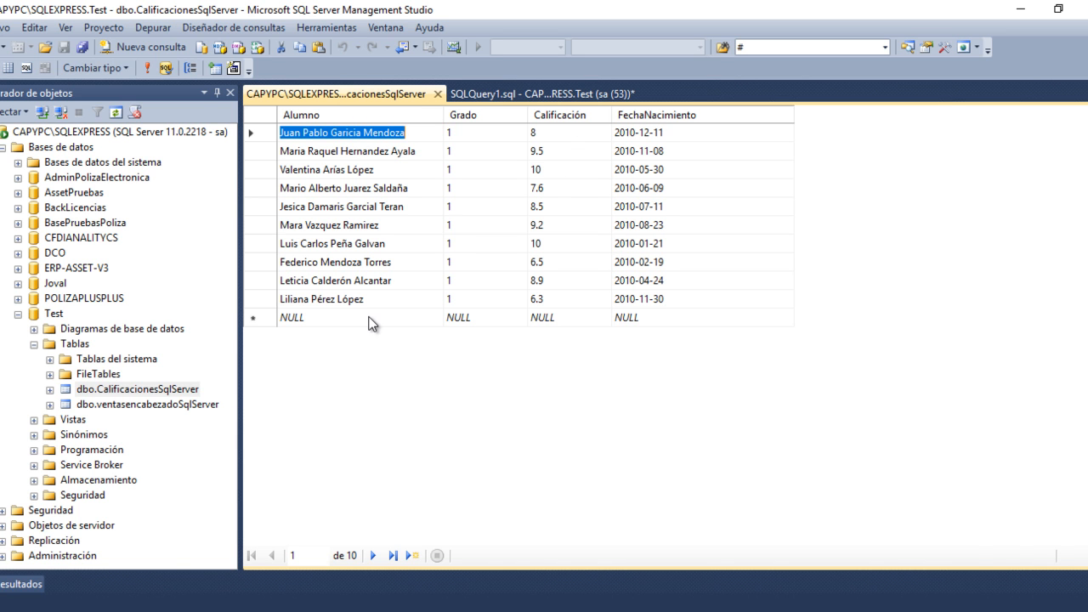
{"action": "left_click", "coordinate": [181, 604]}
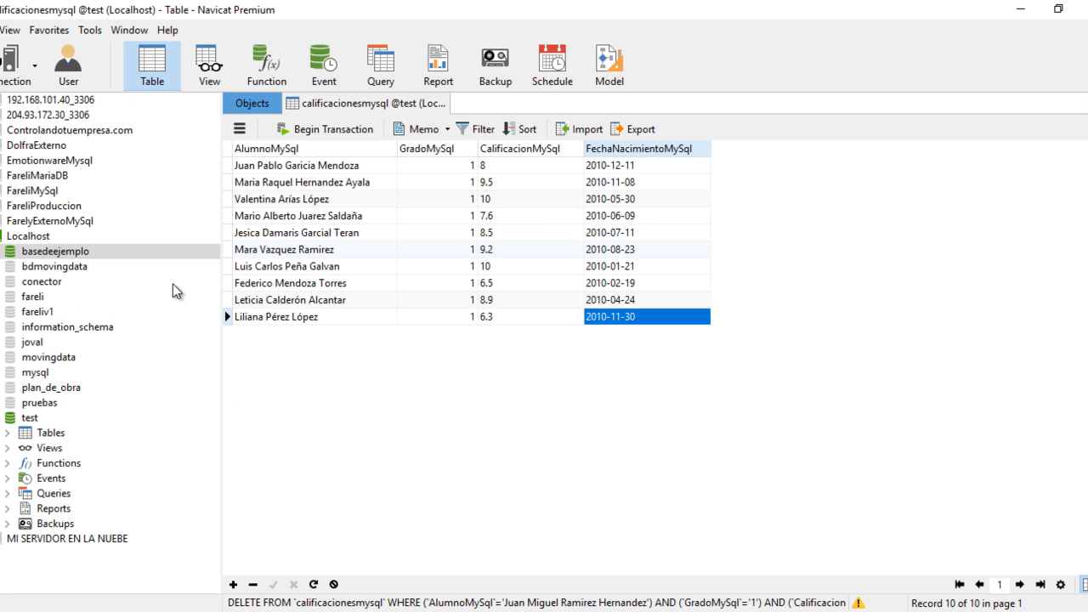
{"action": "left_click", "coordinate": [262, 610]}
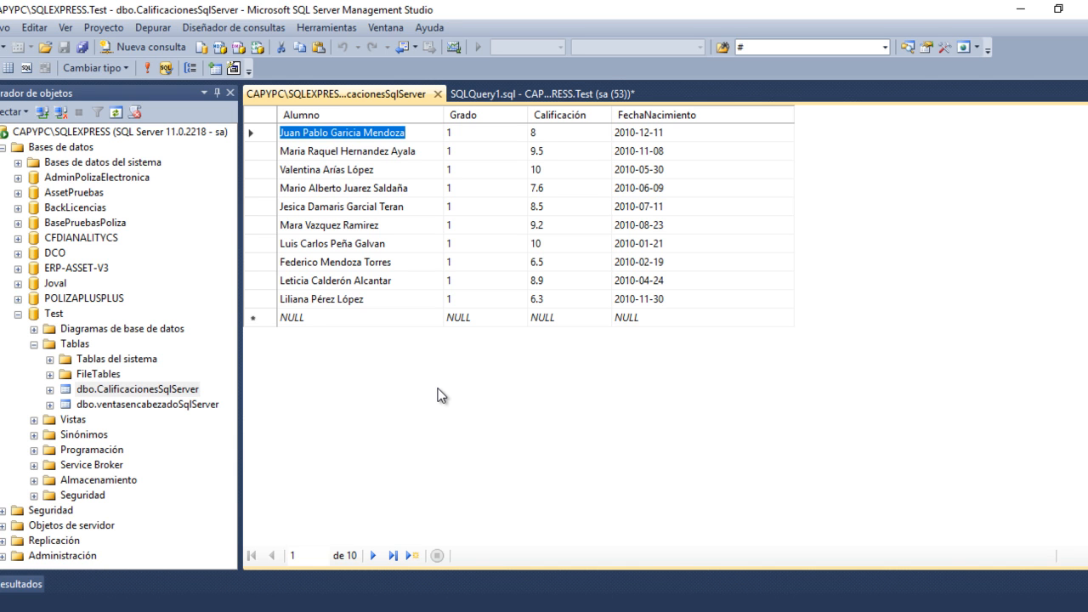
{"action": "left_click", "coordinate": [389, 610]}
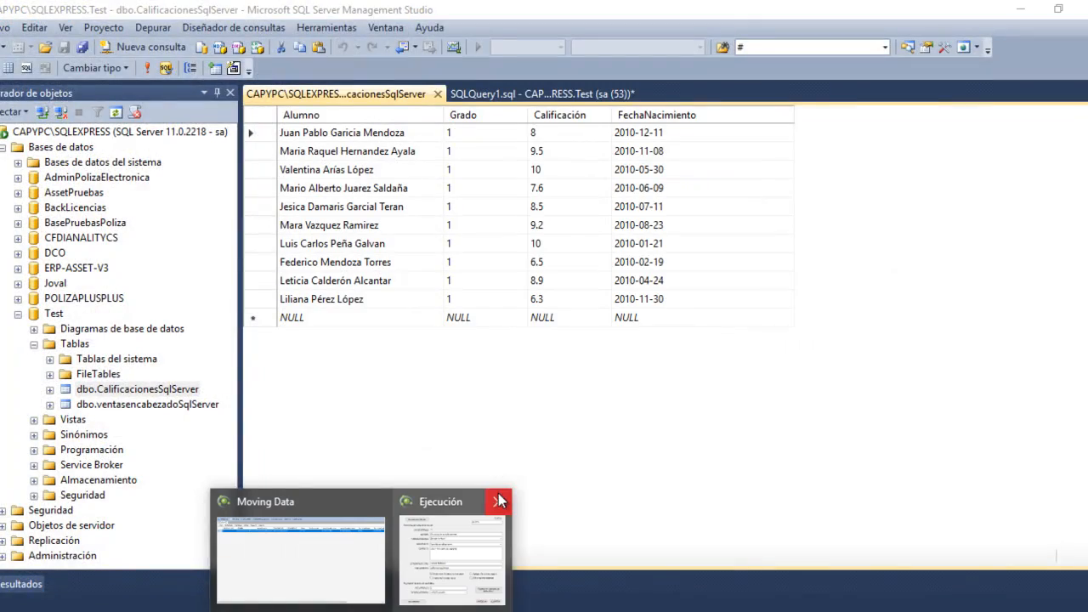
{"action": "left_click", "coordinate": [499, 501]}
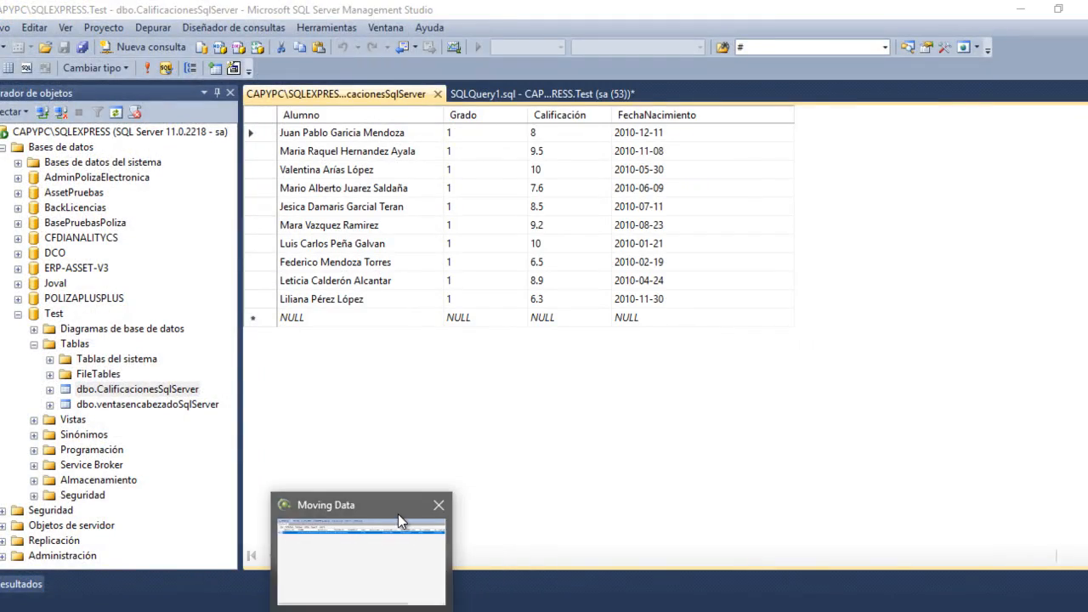
- Reopen the Sincronización de calificaciones execution in Moving Data and disable "Borrar antes de insertar nuevos datos"
{"action": "left_click", "coordinate": [398, 512]}
{"action": "double_click", "coordinate": [381, 116]}
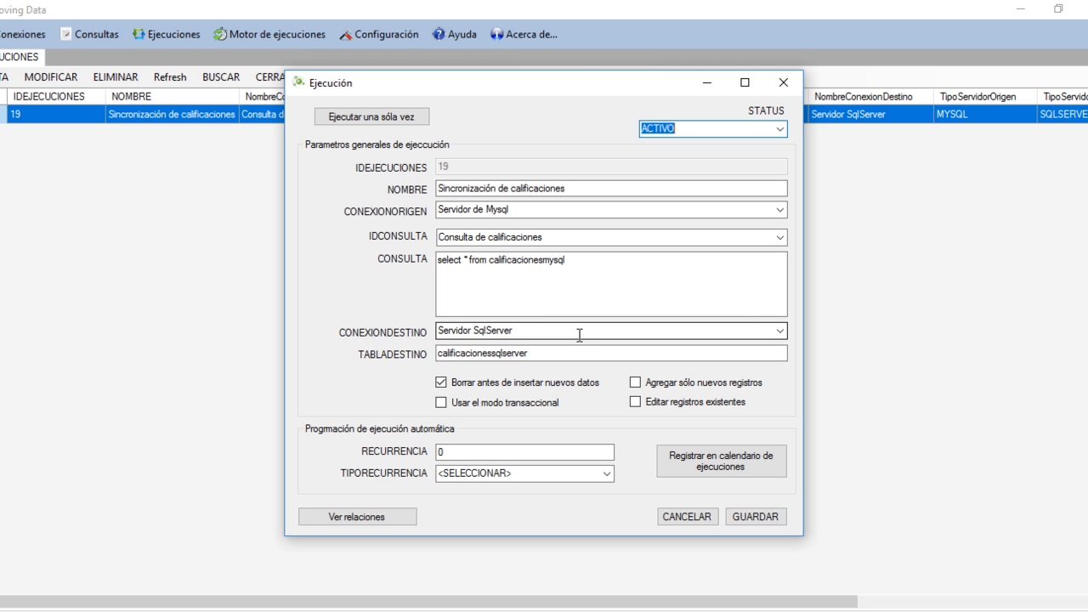
{"action": "left_click", "coordinate": [491, 386]}
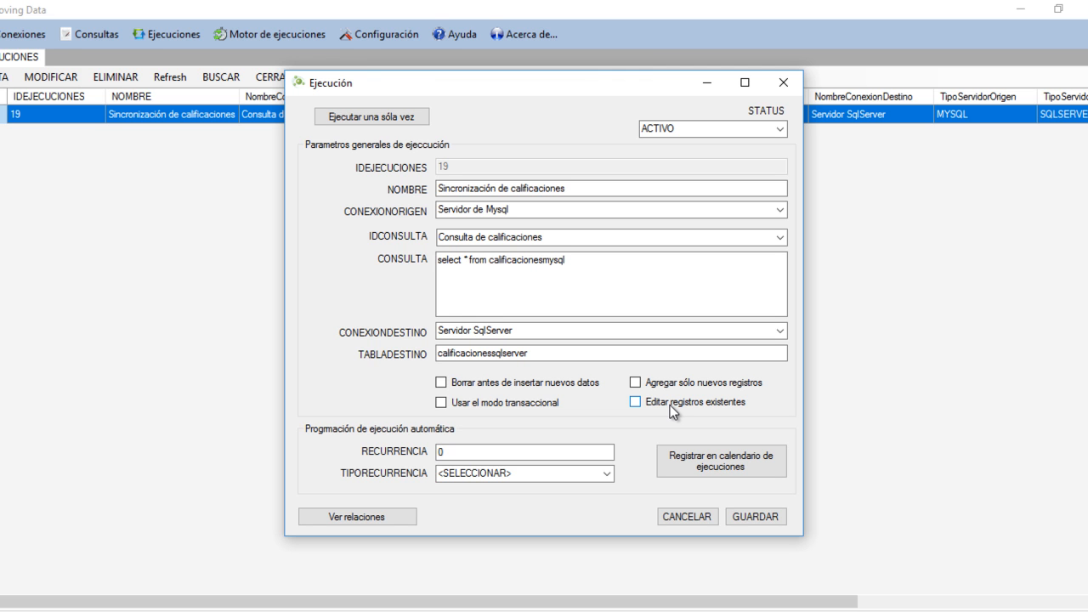
- Open the execution's column relations and check them against the calificacionesmysql source table in Navicat
{"action": "left_click", "coordinate": [407, 515]}
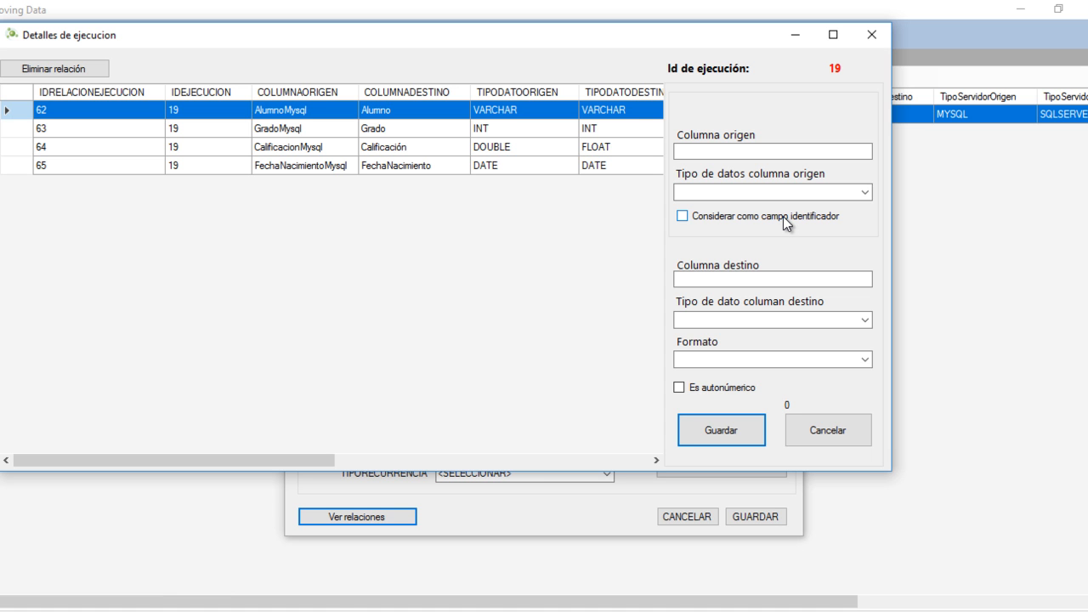
{"action": "left_click", "coordinate": [237, 608]}
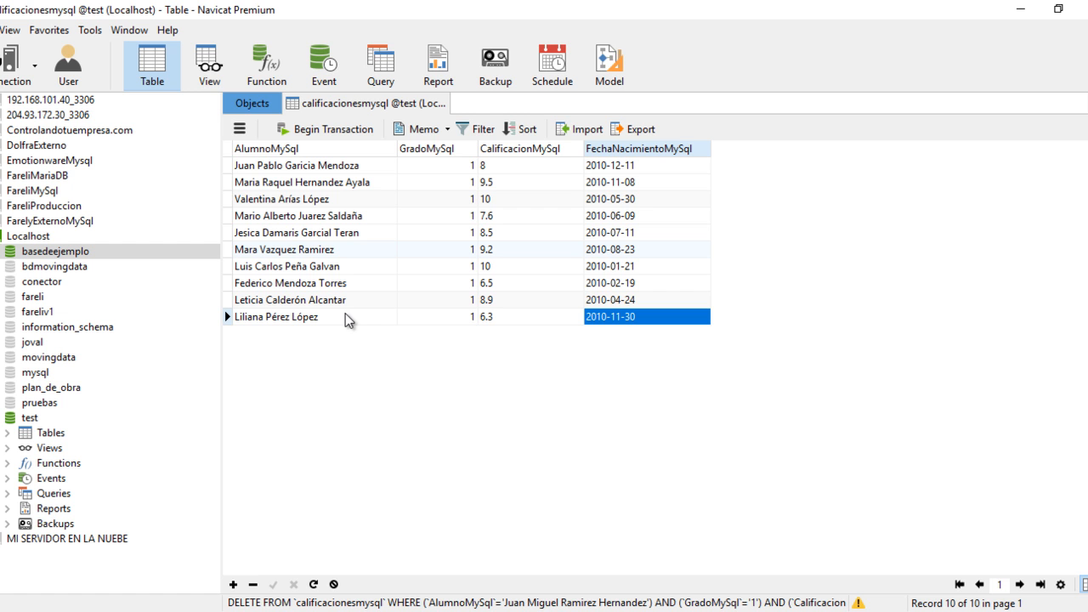
{"action": "mouse_move", "coordinate": [432, 551]}
{"action": "left_click", "coordinate": [490, 537]}
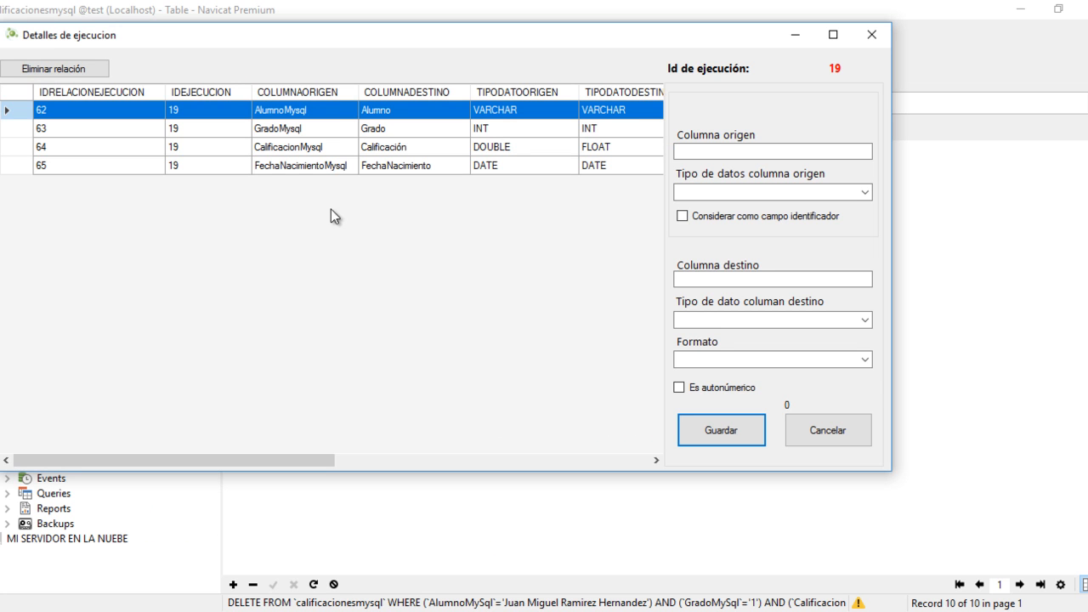
- Edit the AlumnoMysql to Alumno relation with "Considerar como campo identificador" enabled, save it, and close the relation details
{"action": "left_click_drag", "start_coordinate": [402, 31], "coordinate": [505, 97]}
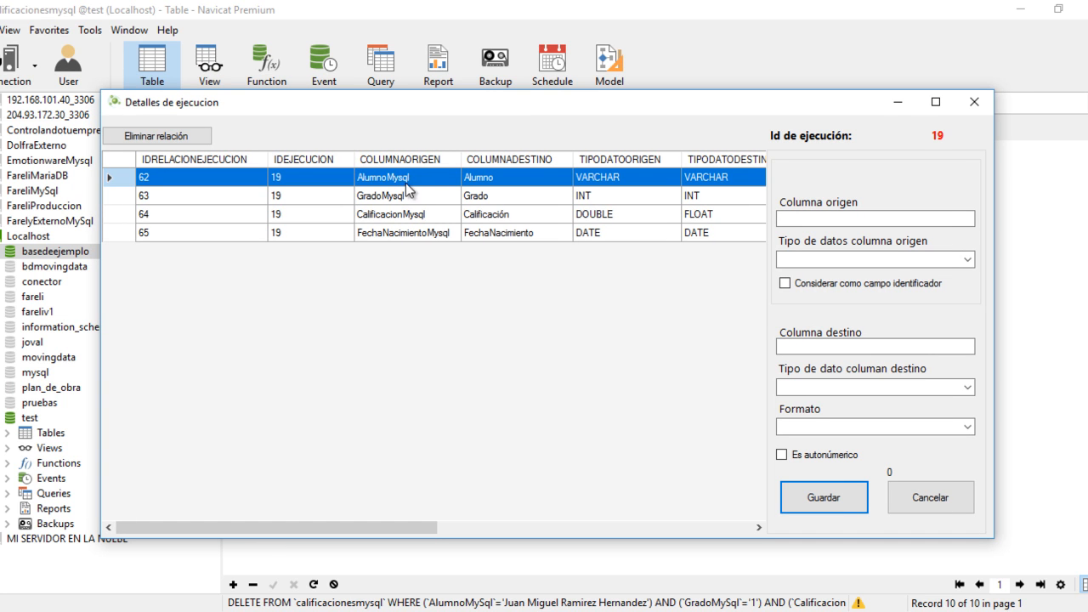
{"action": "right_click", "coordinate": [512, 186]}
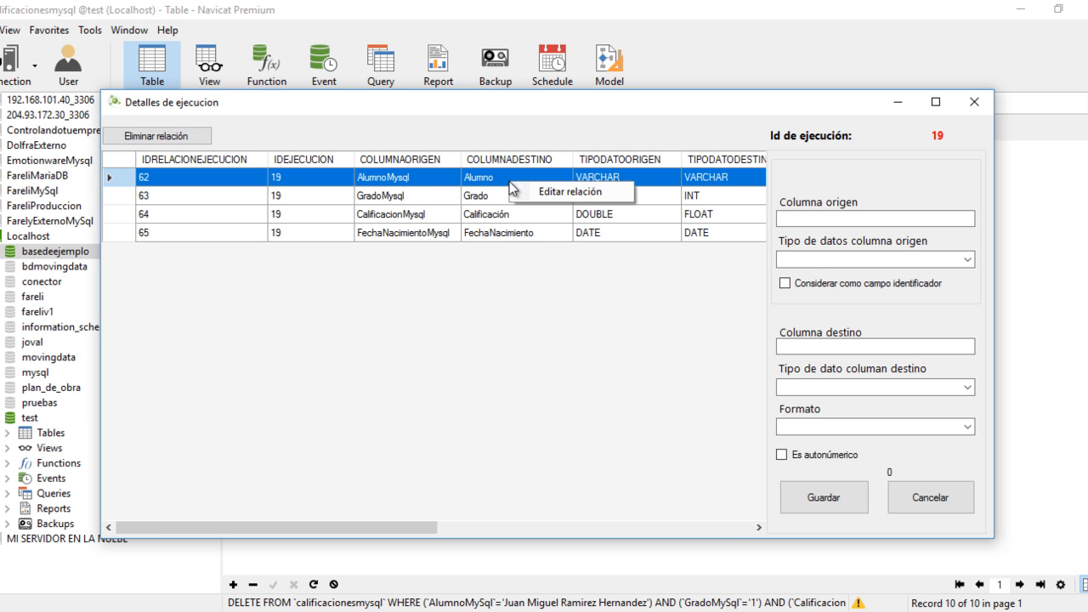
{"action": "left_click", "coordinate": [517, 192]}
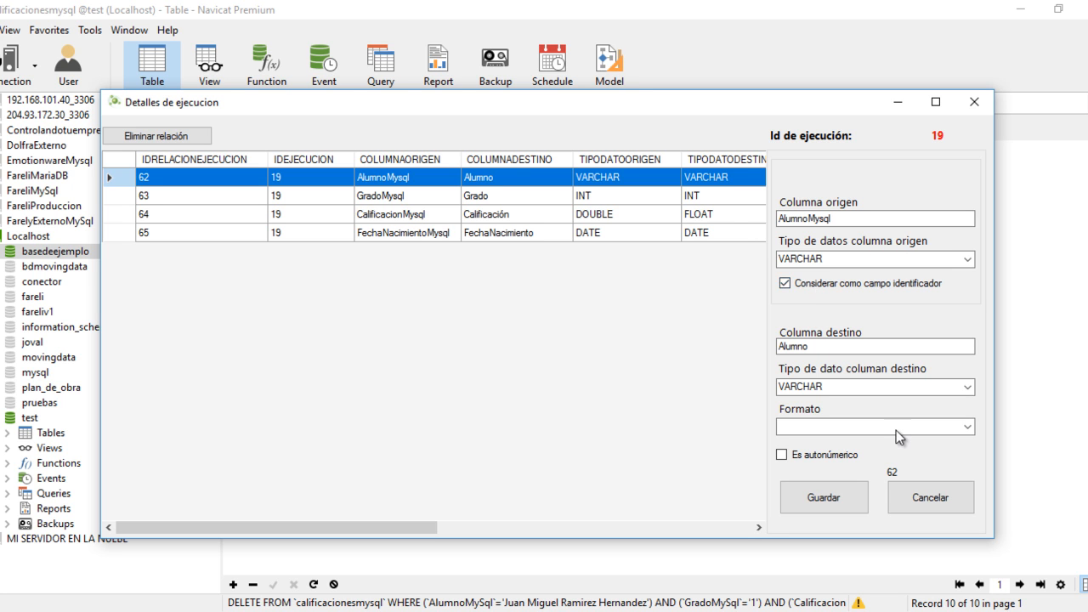
{"action": "left_click", "coordinate": [807, 501]}
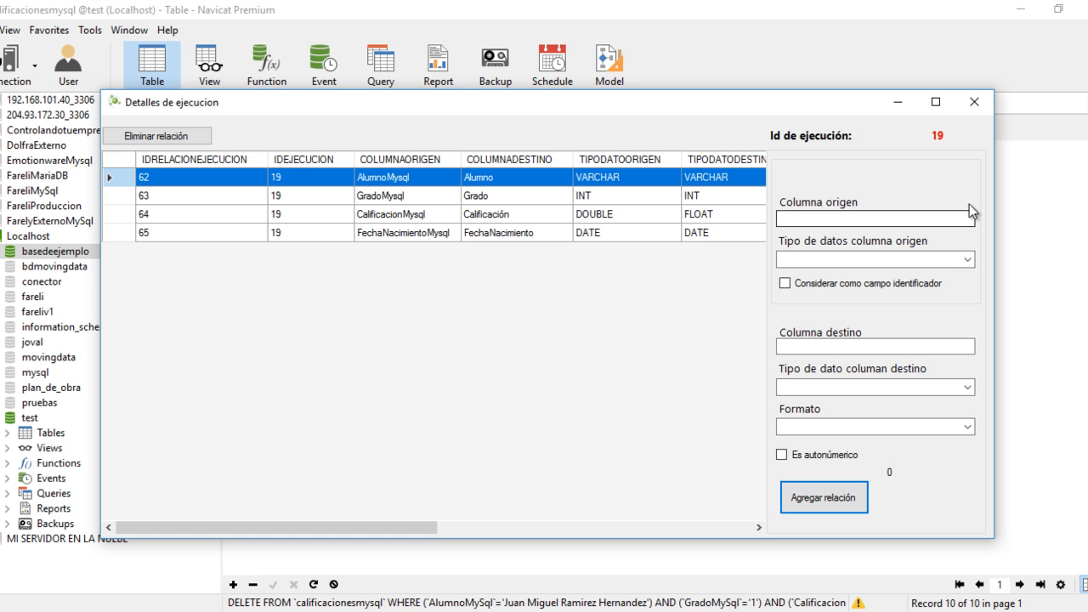
{"action": "left_click", "coordinate": [974, 103]}
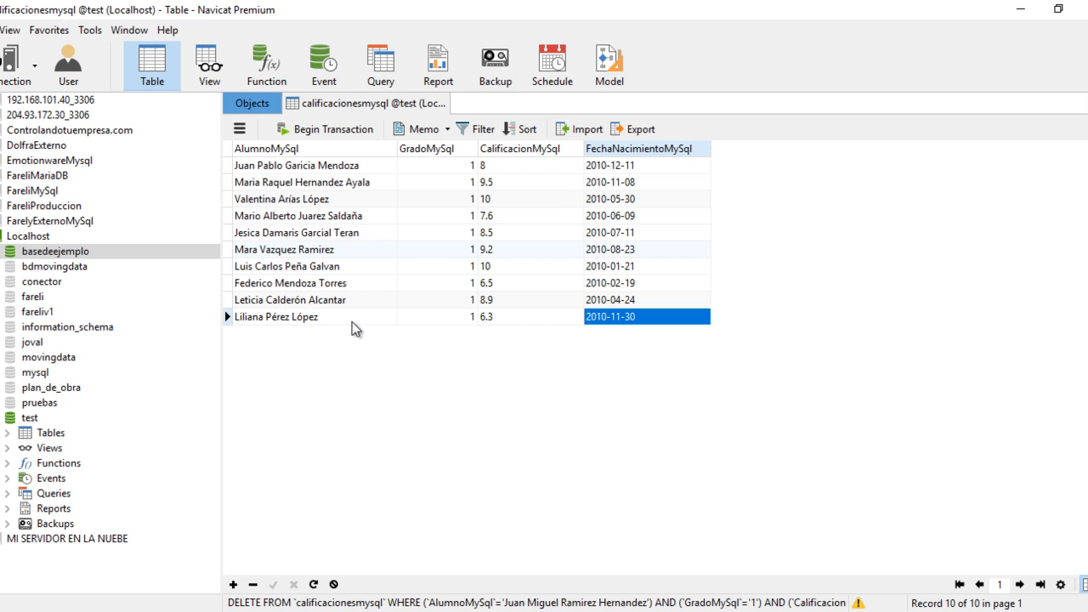
- Add a new record to calificacionesmysql in Navicat, entering the student's full name and GradoMySql 1
{"action": "double_click", "coordinate": [337, 317]}
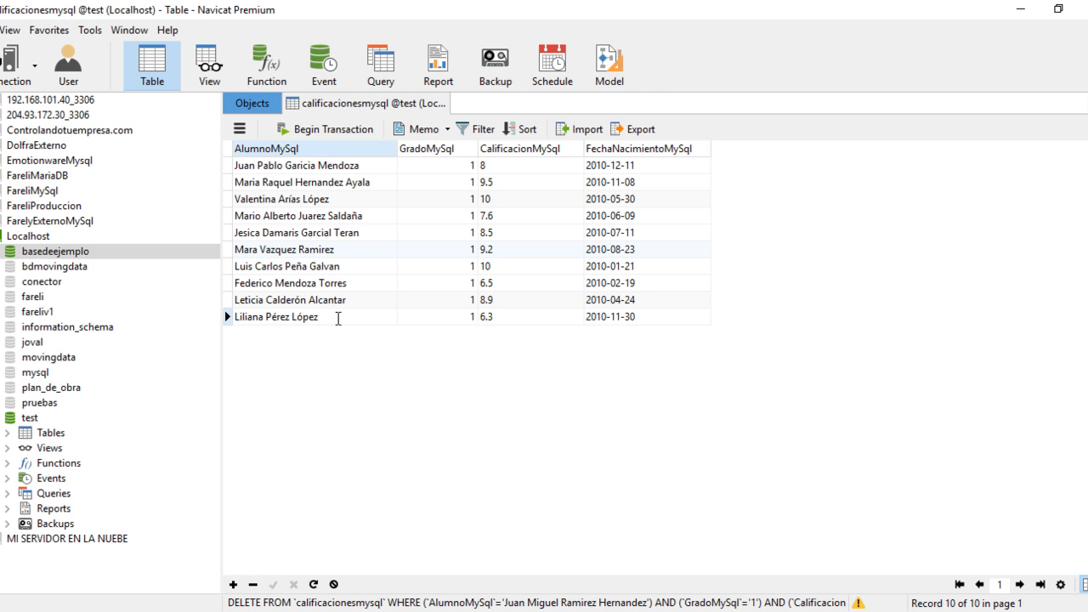
{"action": "key", "text": "Tab"}
{"action": "key", "text": "Tab"}
{"action": "key", "text": "Tab"}
{"action": "key", "text": "Tab"}
{"action": "key", "text": "Tab"}
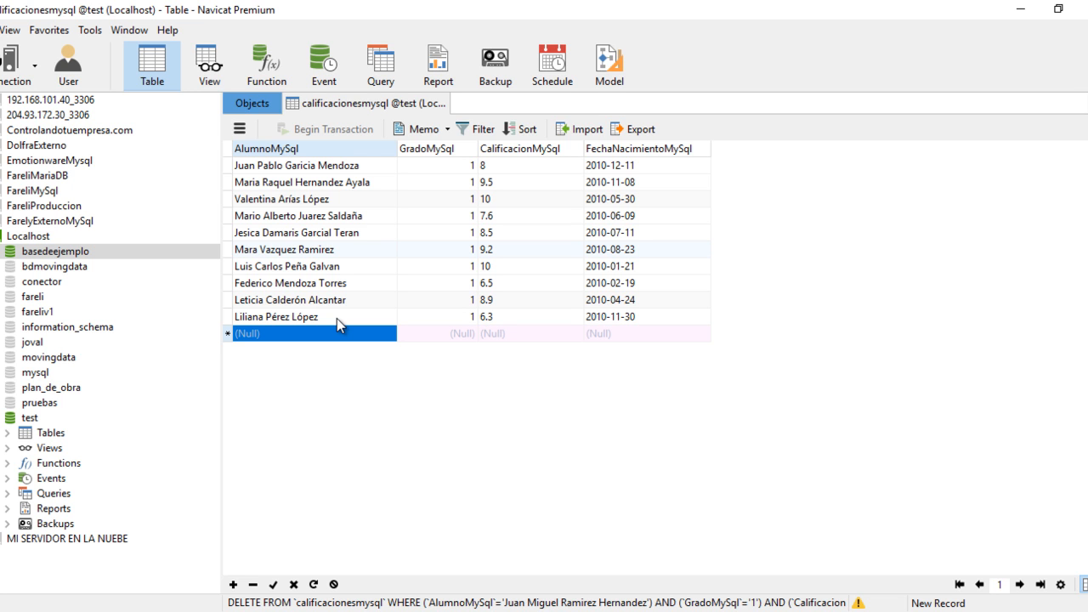
{"action": "type", "text": "Julian"}
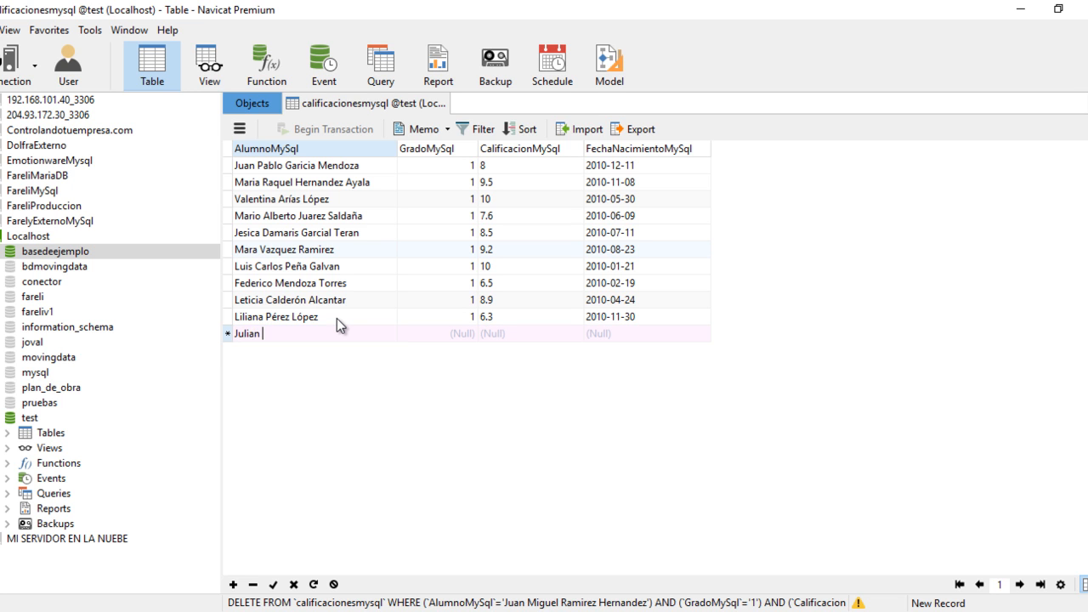
{"action": "type", "text": " Robles Peña"}
{"action": "key", "text": "Tab"}
{"action": "type", "text": "1"}
{"action": "key", "text": "Tab"}
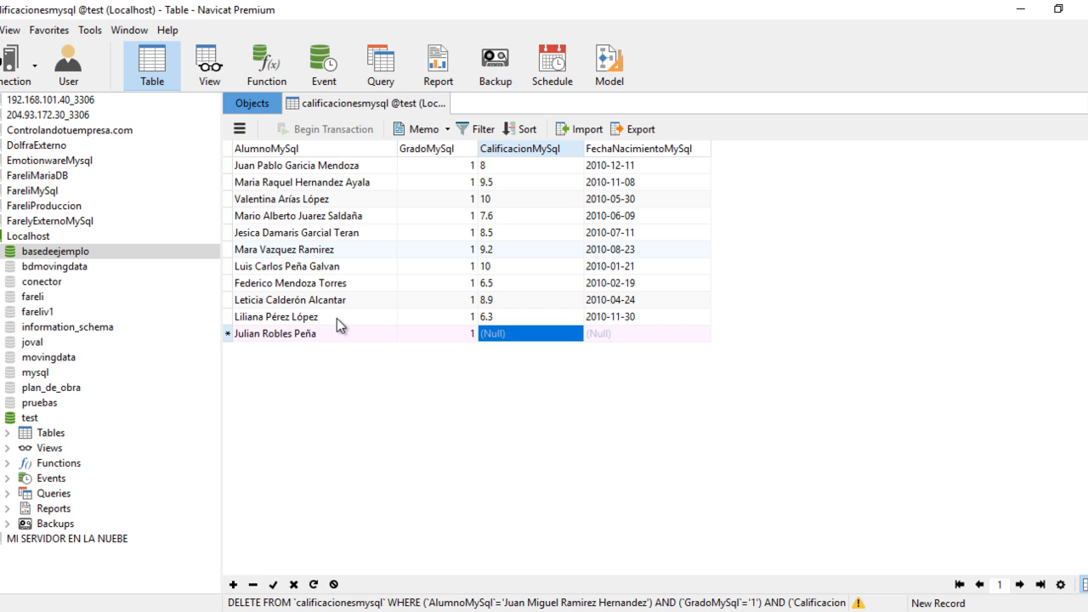
- Complete the new record with CalificacionMySql 7.5 and the student's date of birth, and save the row
{"action": "type", "text": "7.5"}
{"action": "key", "text": "Tab"}
{"action": "type", "text": "2010-"}
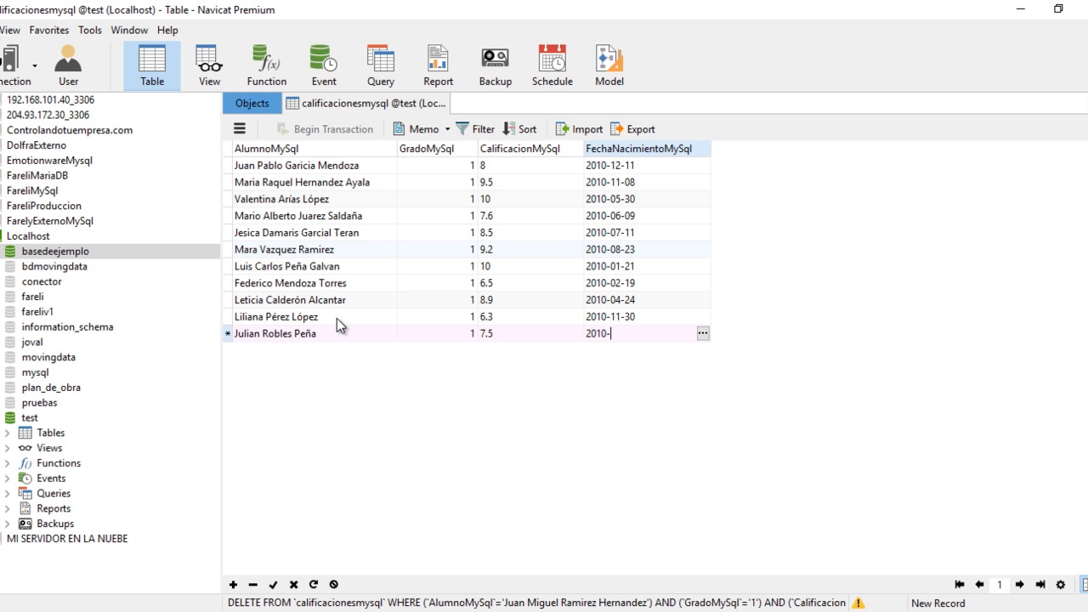
{"action": "type", "text": "12-25"}
{"action": "key", "text": "Return"}
{"action": "key", "text": "Up"}
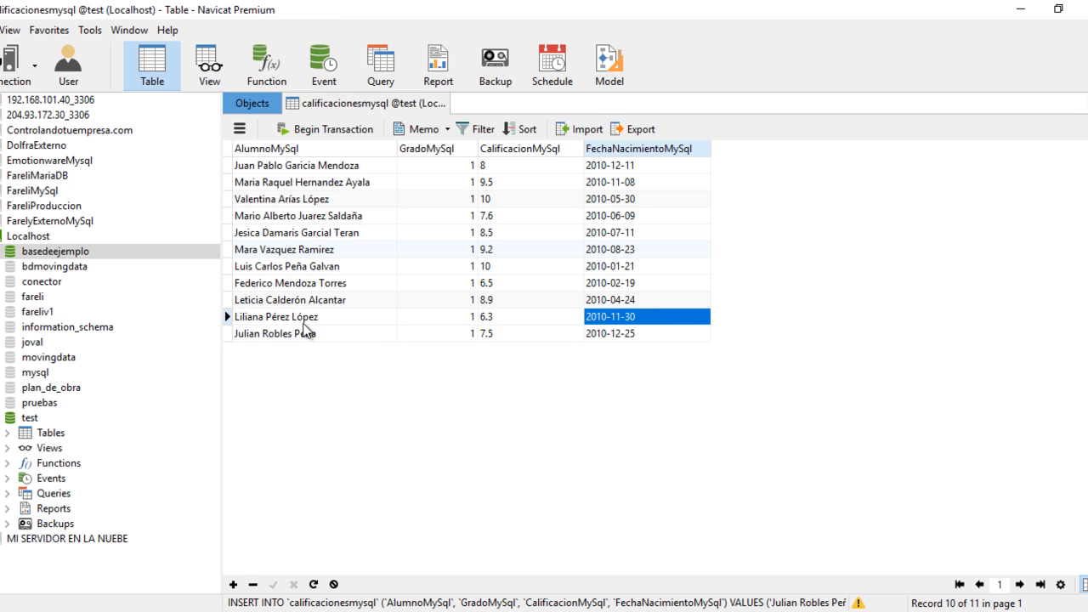
- Set CalificacionMySql to 8.5 in the tenth record, just above the new row, and save the change
{"action": "left_click", "coordinate": [508, 322]}
{"action": "key", "text": "BackSpace"}
{"action": "key", "text": "BackSpace"}
{"action": "key", "text": "BackSpace"}
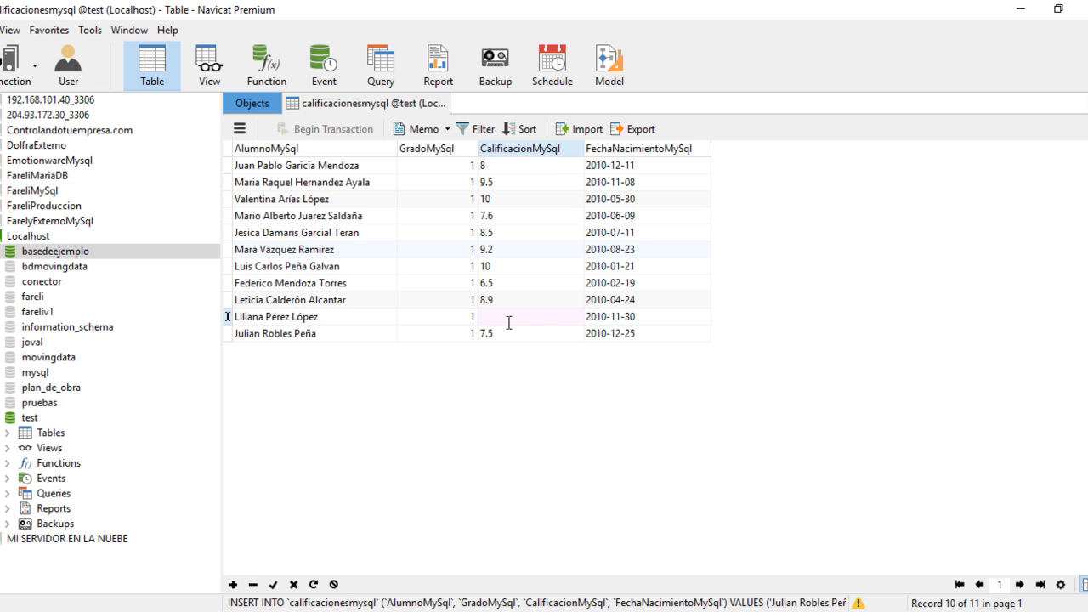
{"action": "type", "text": "8.5"}
{"action": "key", "text": "Tab"}
{"action": "key", "text": "Up"}
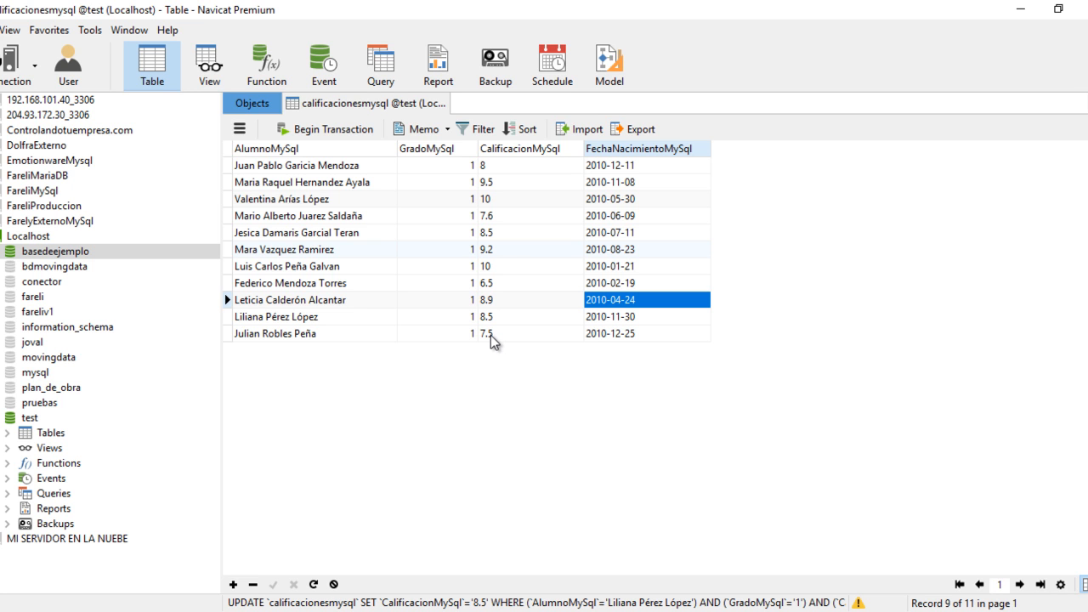
- Reopen the Sincronización de calificaciones execution in Moving Data, disable "Borrar antes de insertar nuevos datos", enable "Agregar sólo nuevos registros" and "Editar registros existentes", and save
{"action": "mouse_move", "coordinate": [215, 609]}
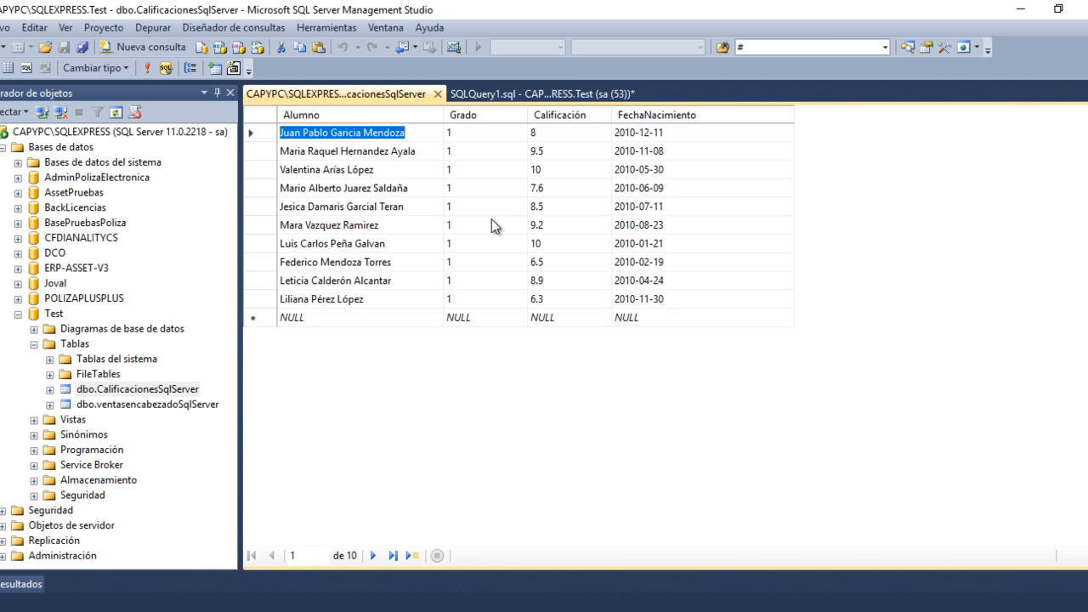
{"action": "left_click", "coordinate": [361, 610]}
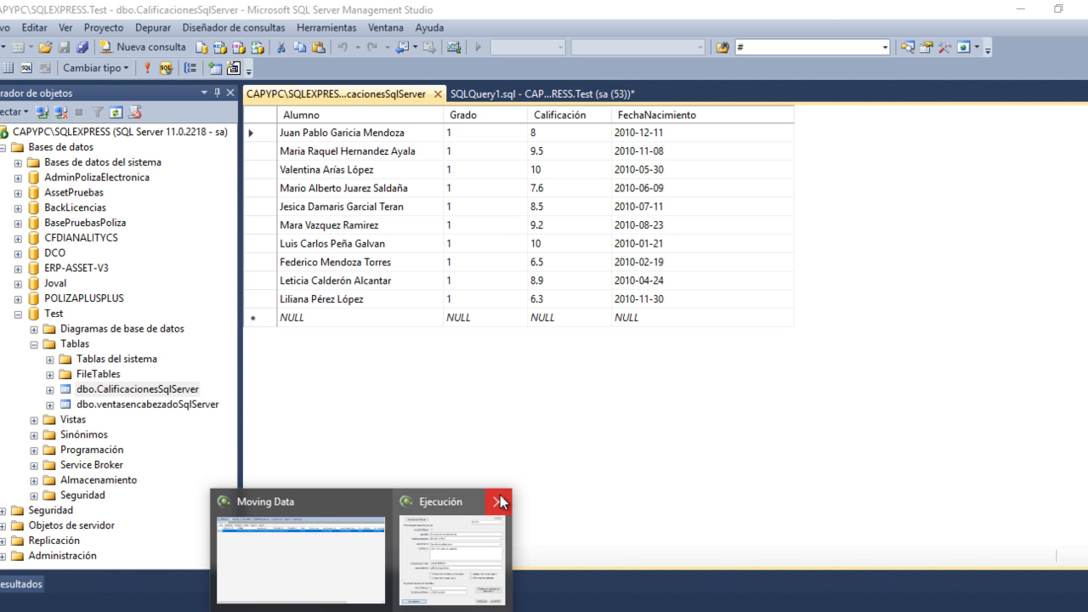
{"action": "left_click", "coordinate": [414, 526]}
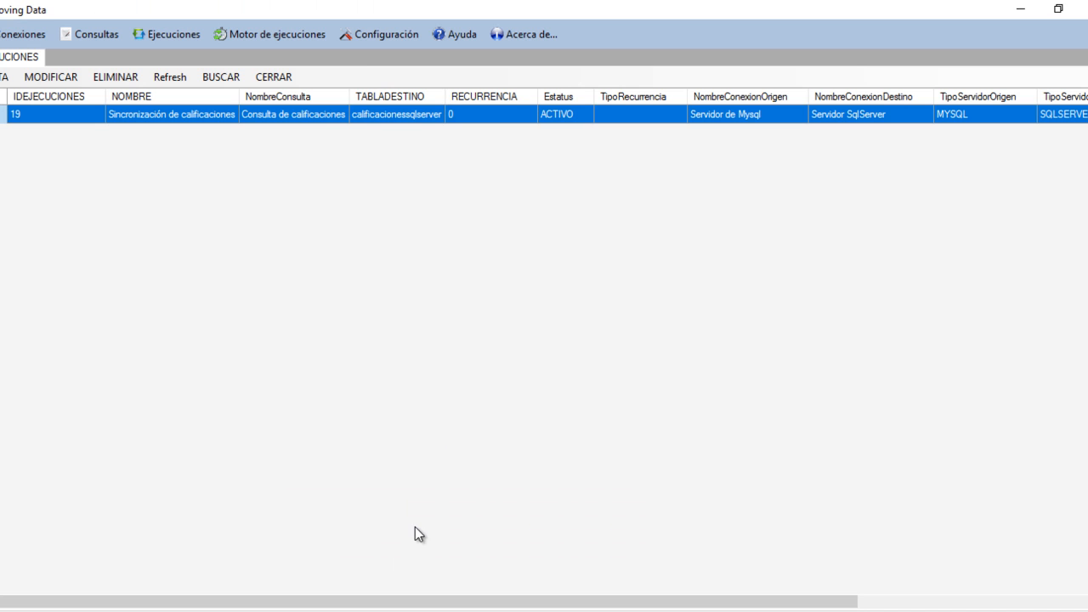
{"action": "double_click", "coordinate": [323, 121]}
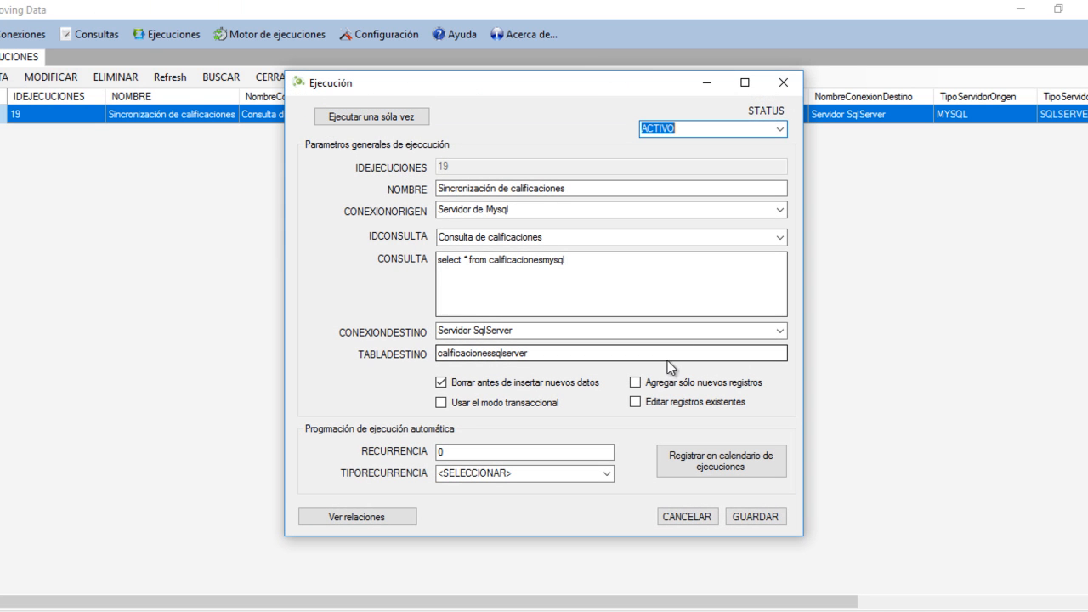
{"action": "left_click", "coordinate": [520, 383]}
{"action": "left_click", "coordinate": [654, 384]}
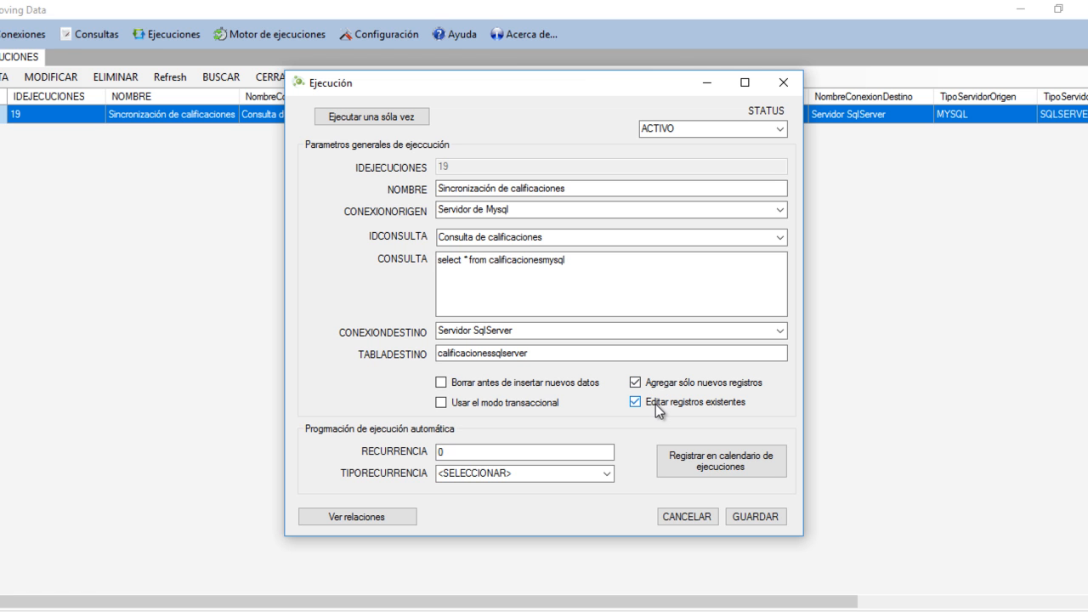
{"action": "left_click", "coordinate": [752, 516]}
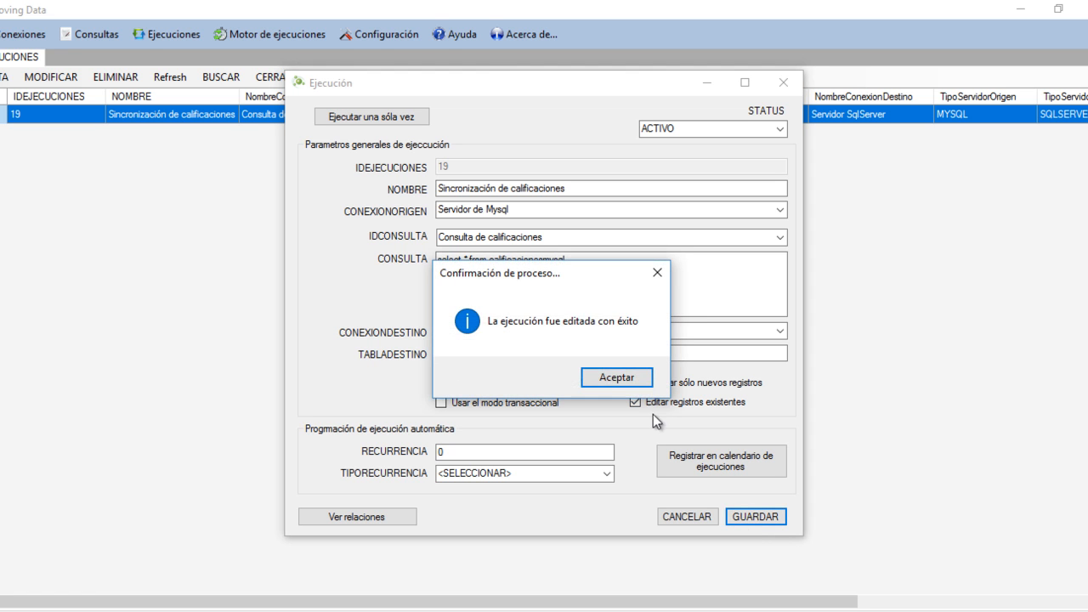
{"action": "left_click", "coordinate": [629, 382]}
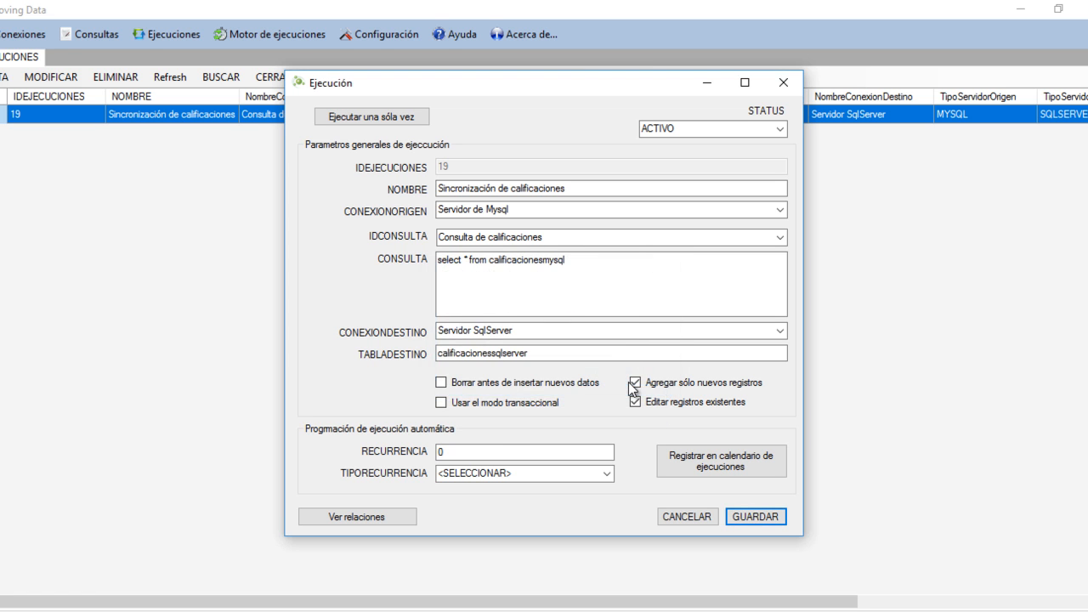
- Check the execution's column relations, and run the execution once with the log window kept open
{"action": "left_click", "coordinate": [383, 516]}
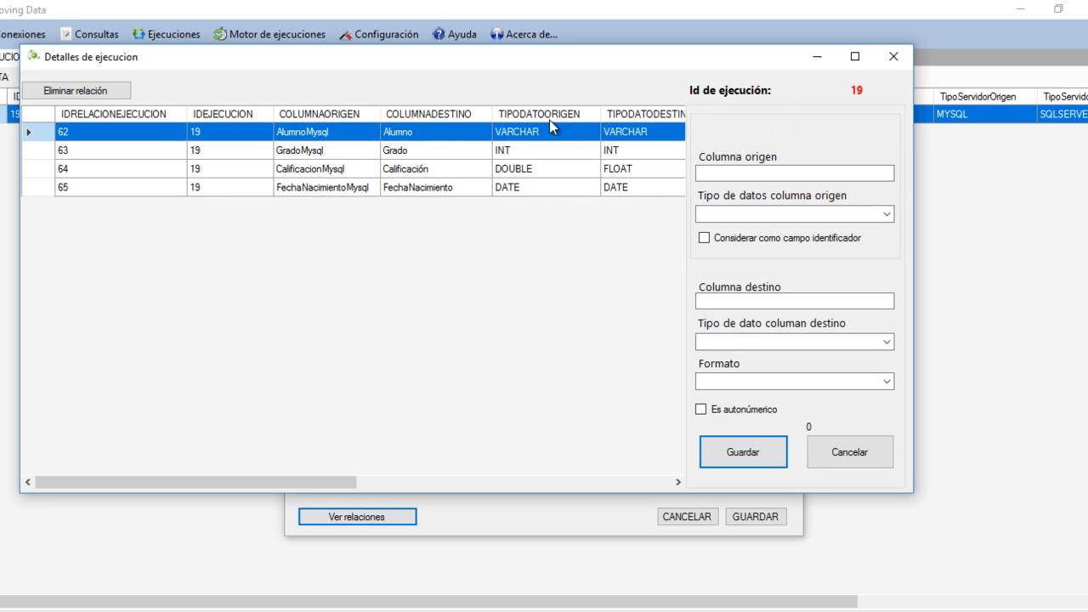
{"action": "left_click", "coordinate": [893, 56]}
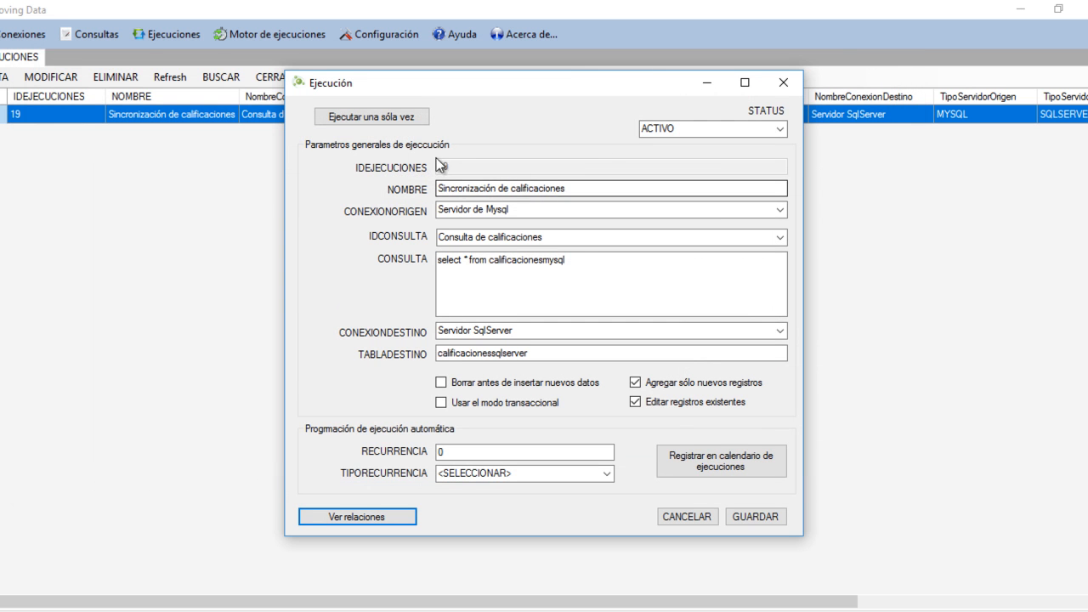
{"action": "left_click", "coordinate": [386, 117]}
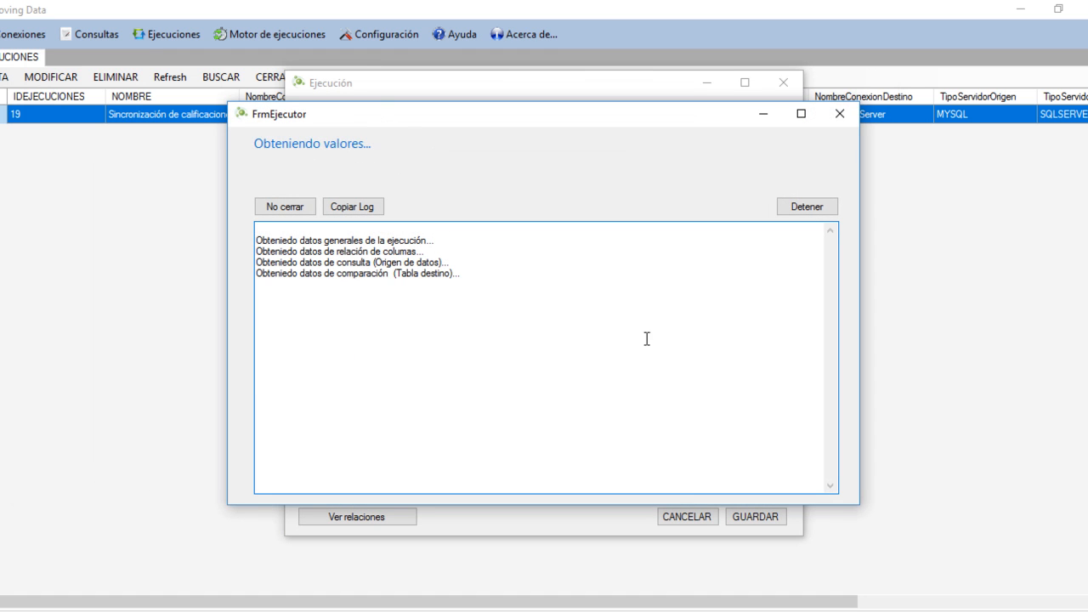
{"action": "left_click", "coordinate": [311, 211]}
{"action": "left_click", "coordinate": [705, 379]}
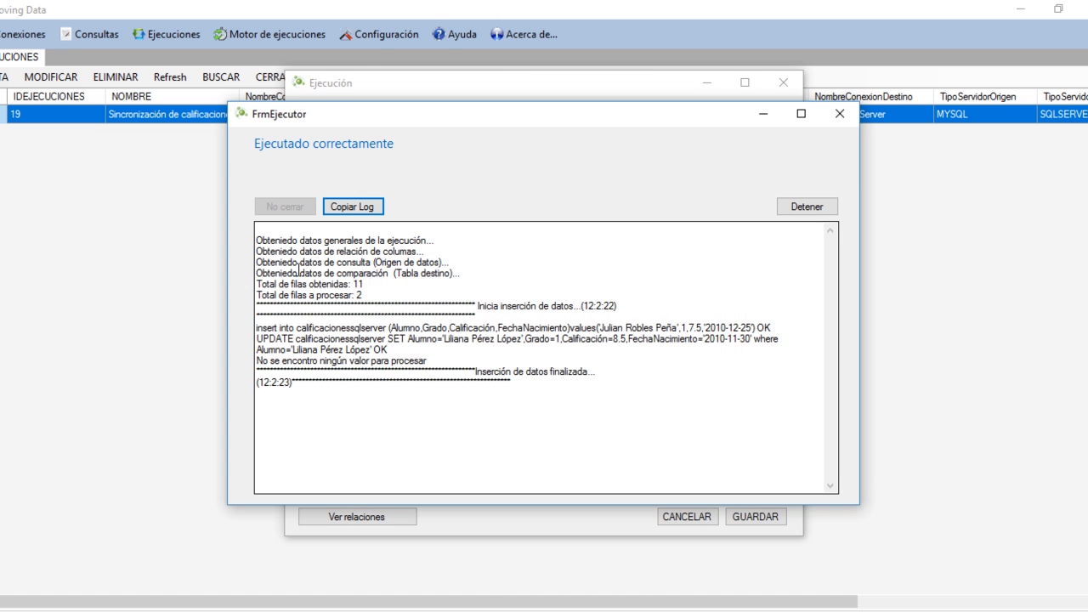
- Examine the log's row totals and its insert and update statements, and close the log window
{"action": "left_click_drag", "start_coordinate": [261, 284], "coordinate": [345, 284]}
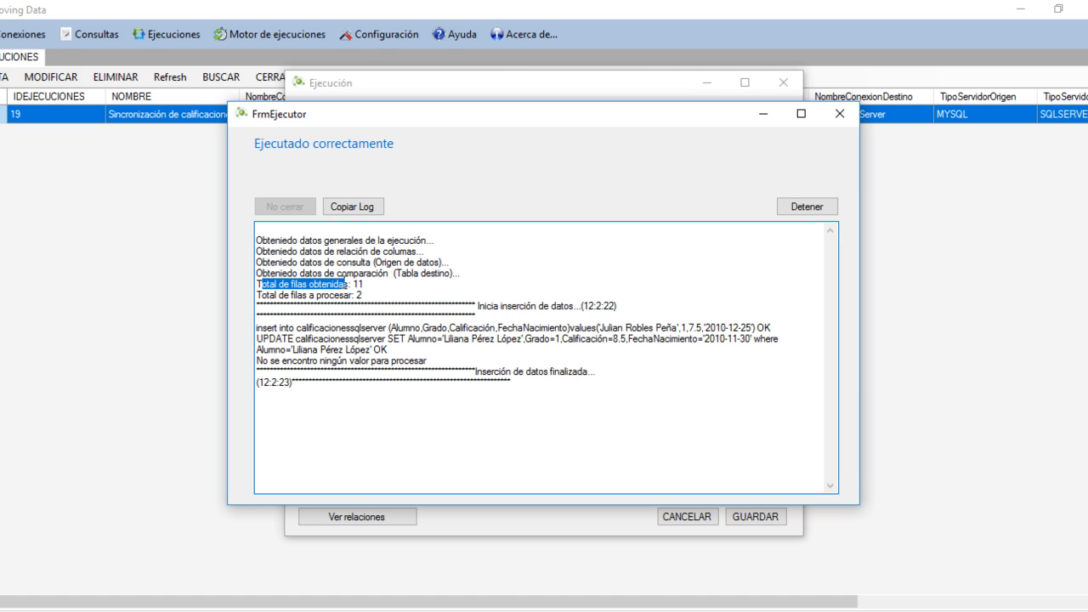
{"action": "left_click", "coordinate": [361, 283]}
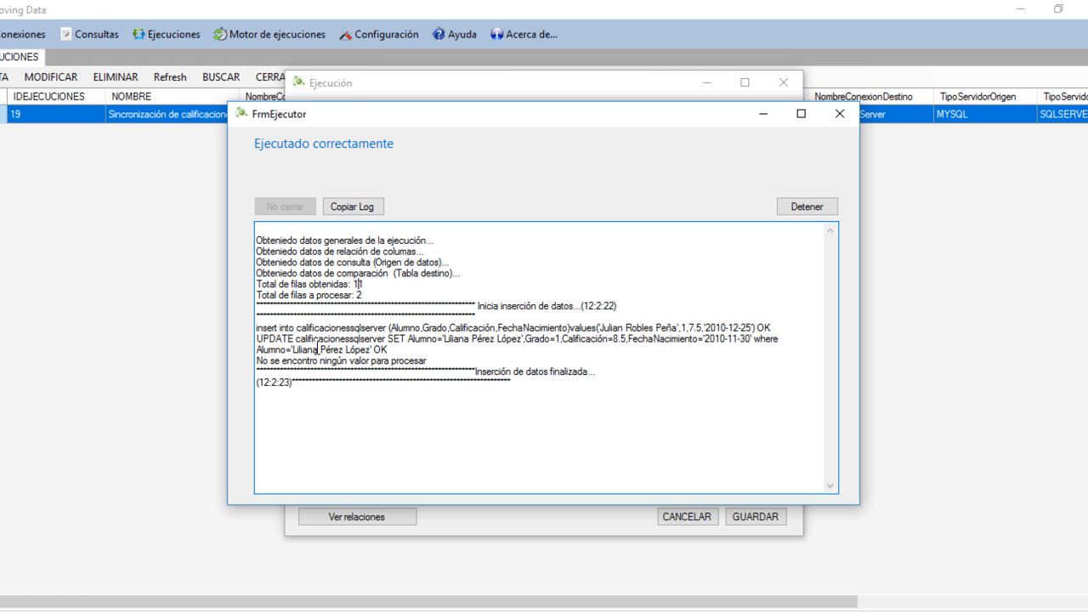
{"action": "left_click", "coordinate": [366, 297]}
{"action": "left_click", "coordinate": [259, 325]}
{"action": "left_click_drag", "start_coordinate": [259, 325], "coordinate": [294, 339]}
{"action": "left_click", "coordinate": [770, 330]}
{"action": "left_click", "coordinate": [405, 351]}
{"action": "left_click", "coordinate": [840, 113]}
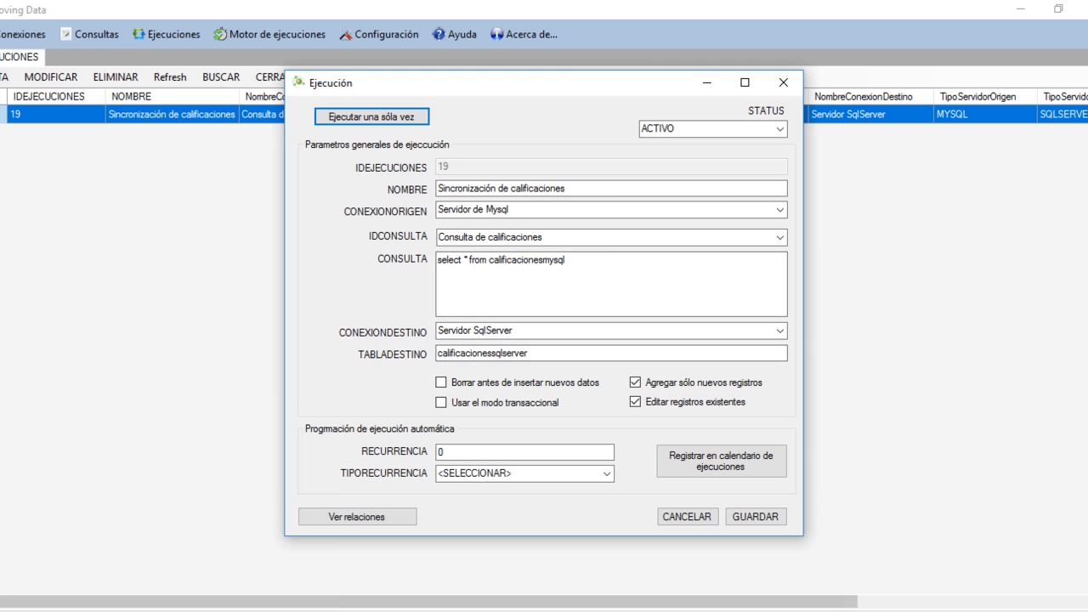
- Switch to Management Studio and rerun the dbo.CalificacionesSqlServer query to check the added and edited records
{"action": "left_click", "coordinate": [239, 611]}
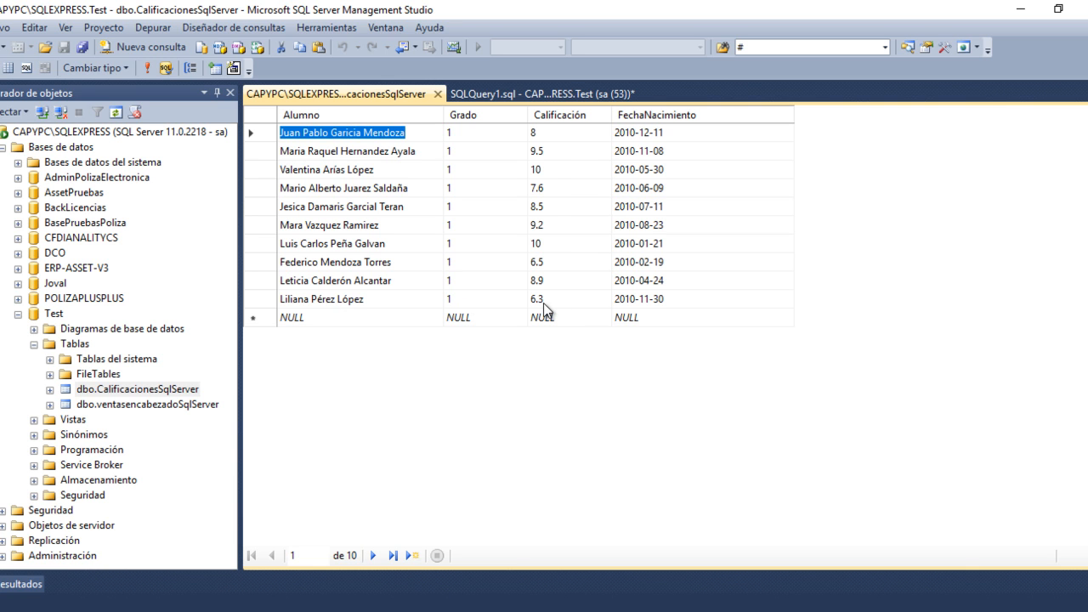
{"action": "right_click", "coordinate": [884, 223]}
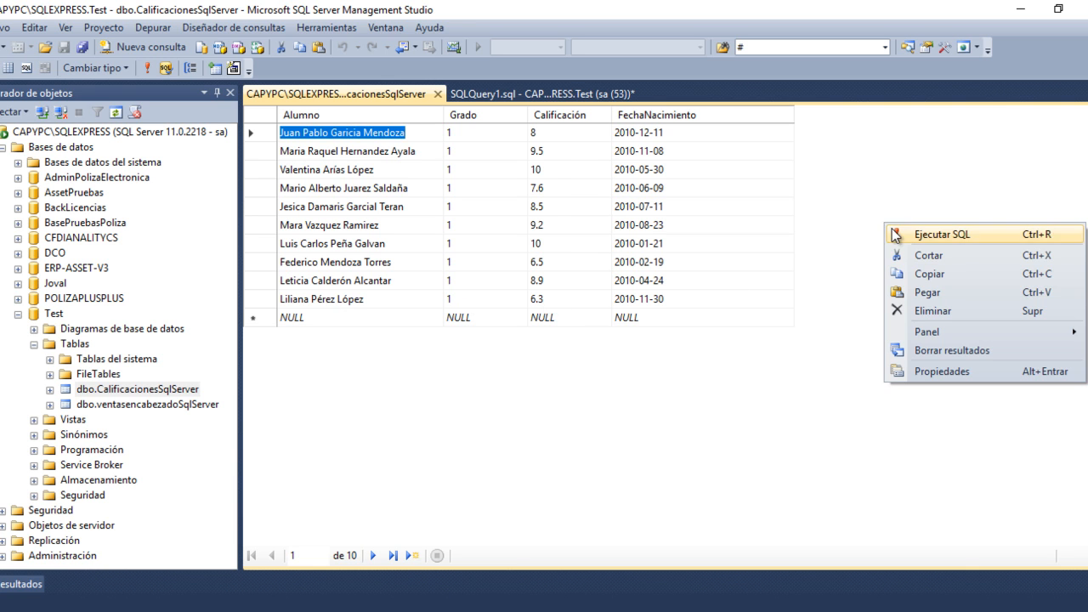
{"action": "left_click", "coordinate": [892, 230]}
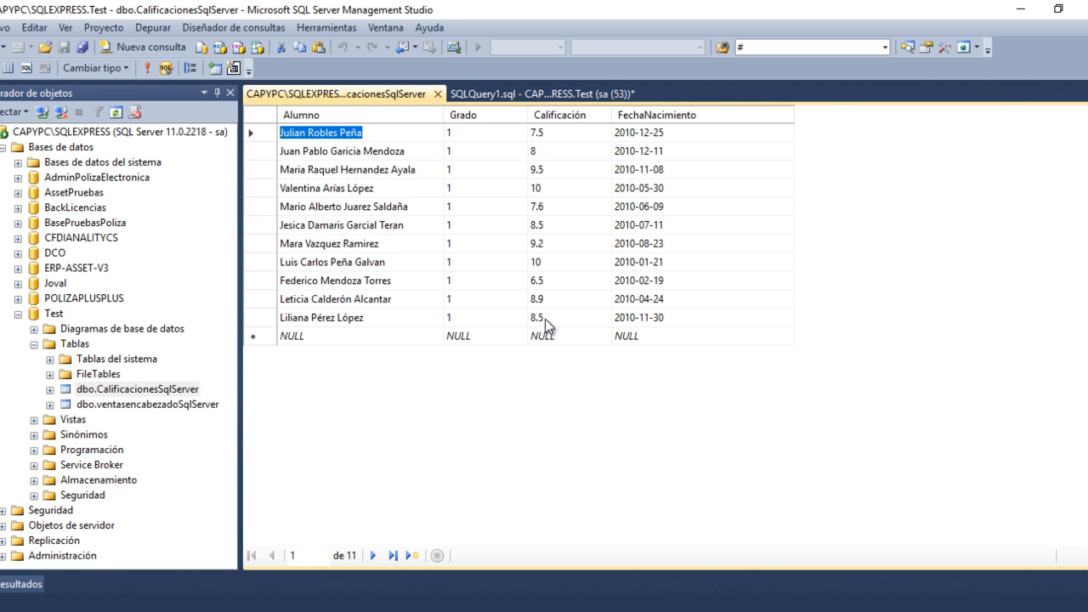
{"action": "left_click", "coordinate": [310, 136]}
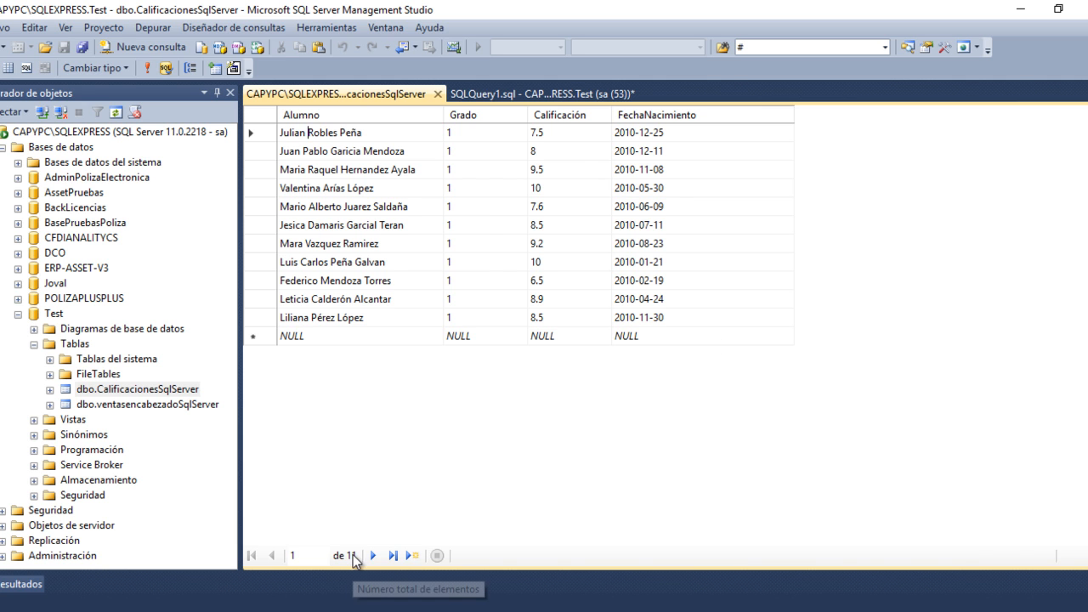
- Compare the result with the calificacionesmysql source table in Navicat and return to the execution's settings in Moving Data
{"action": "left_click", "coordinate": [365, 608]}
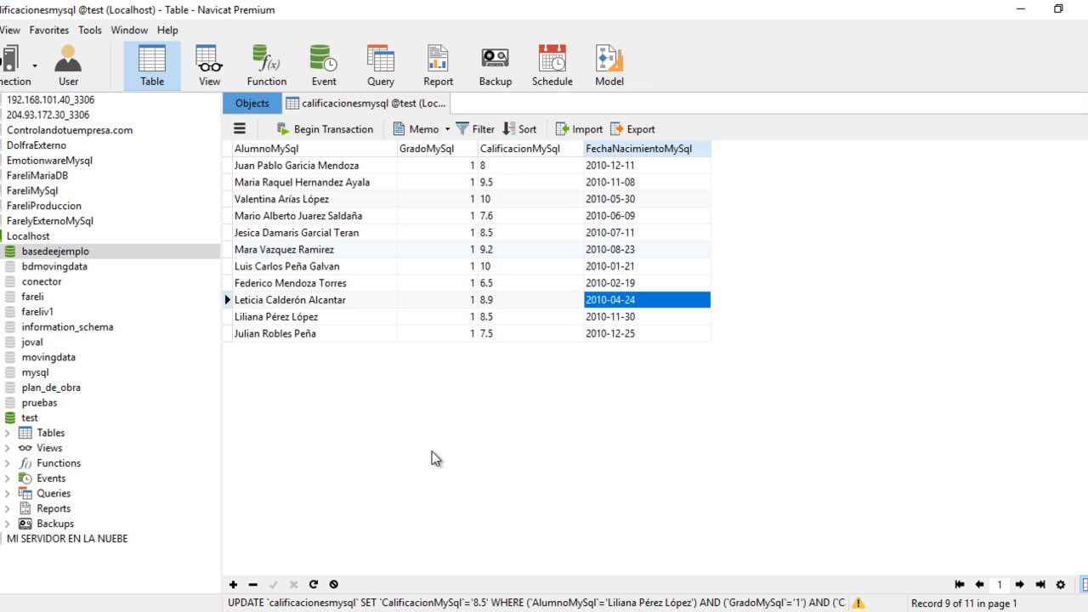
{"action": "left_click", "coordinate": [361, 611]}
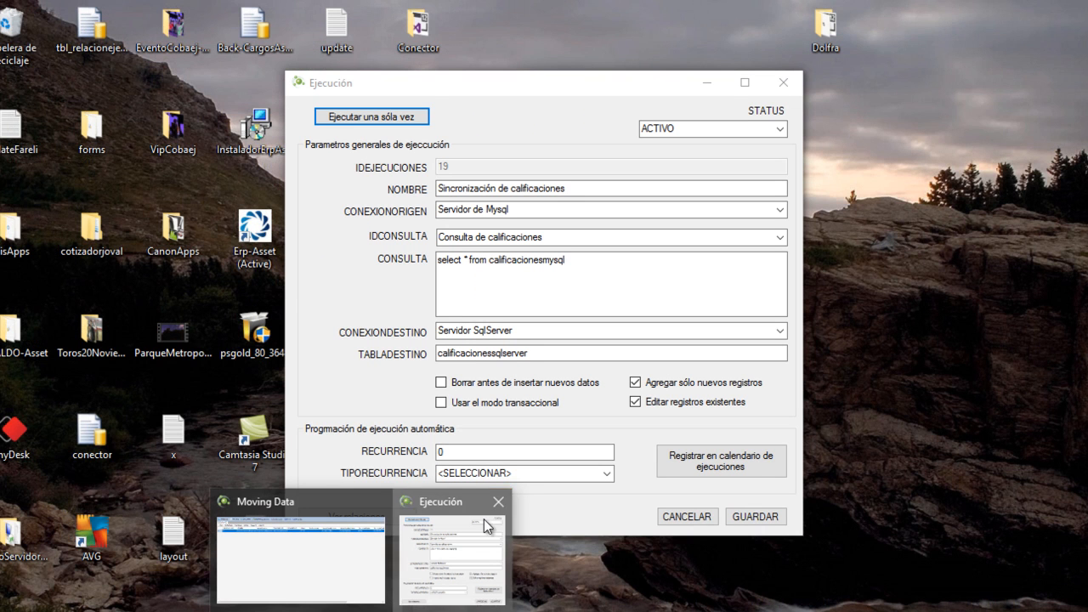
{"action": "left_click", "coordinate": [484, 519]}
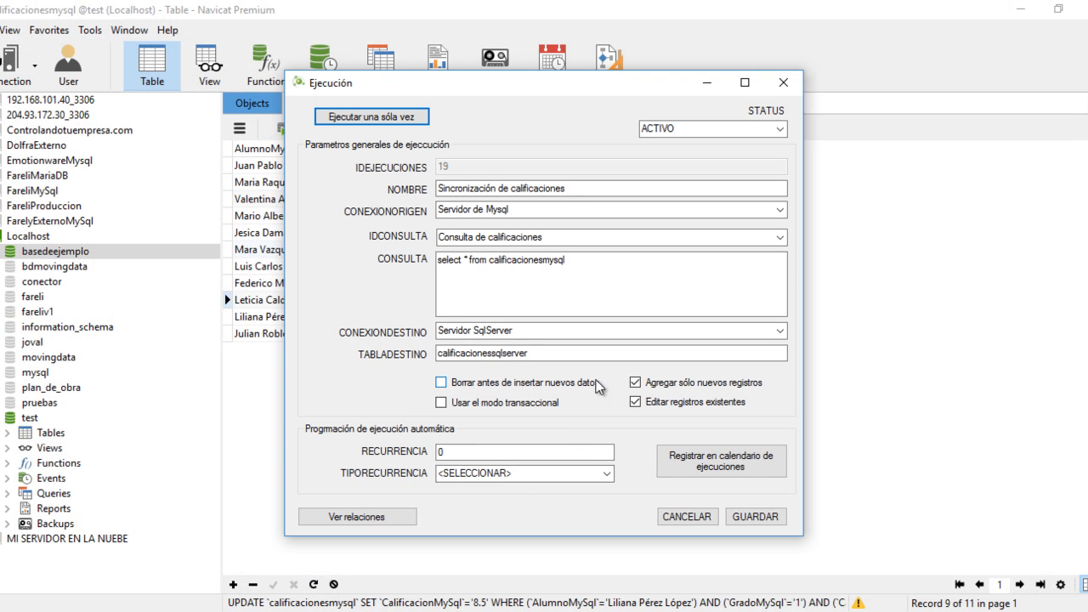